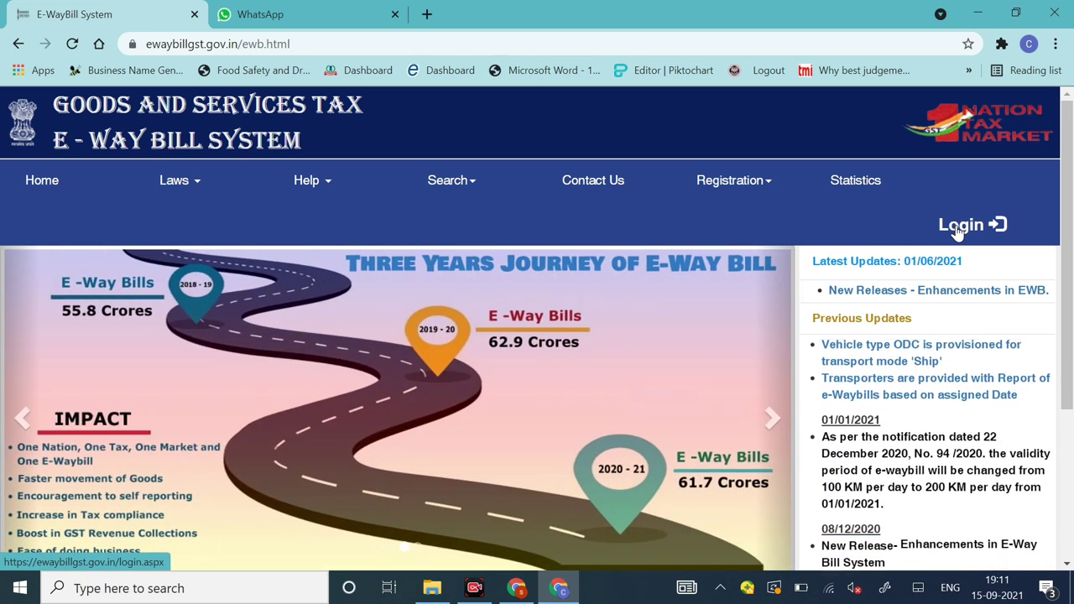
Step: Open the e-Way Bill Registration Form from the Registration menu and click into its GSTIN and captcha fields
{"action": "left_click", "coordinate": [746, 187]}
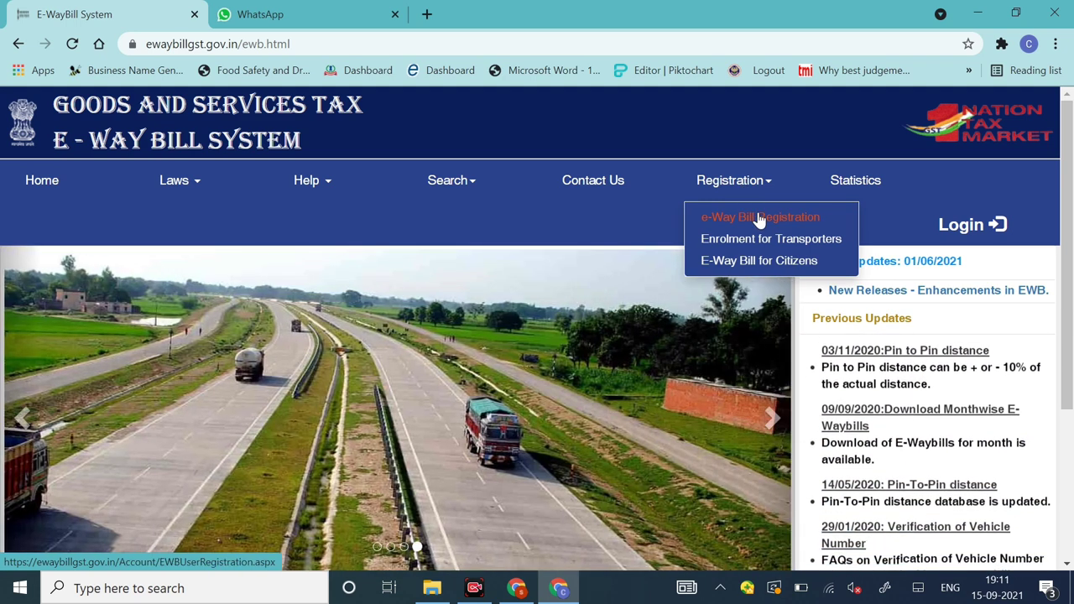
{"action": "left_click", "coordinate": [760, 219]}
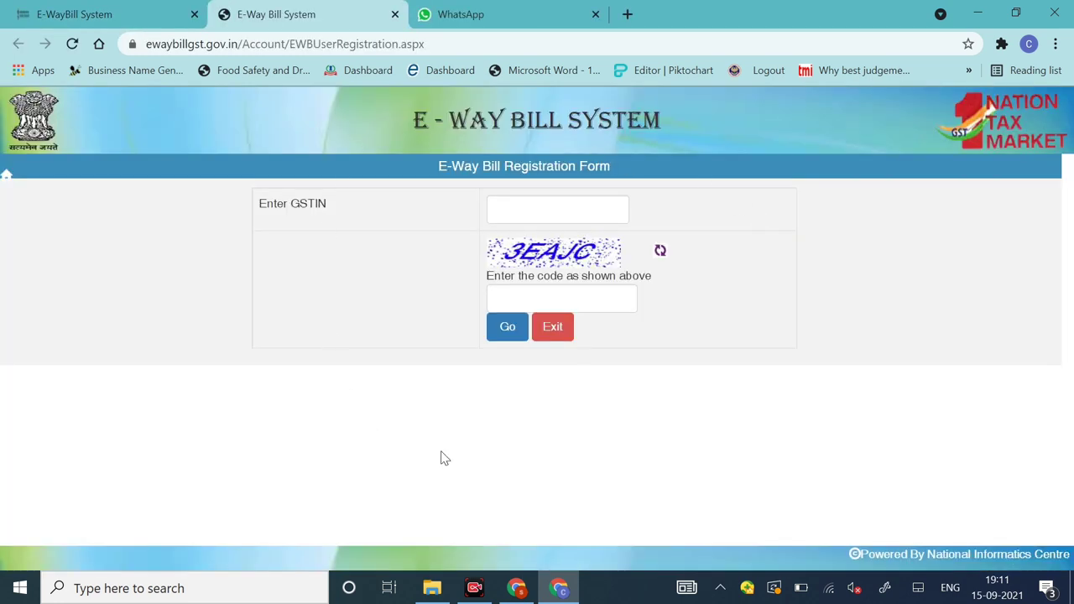
{"action": "left_click", "coordinate": [515, 211]}
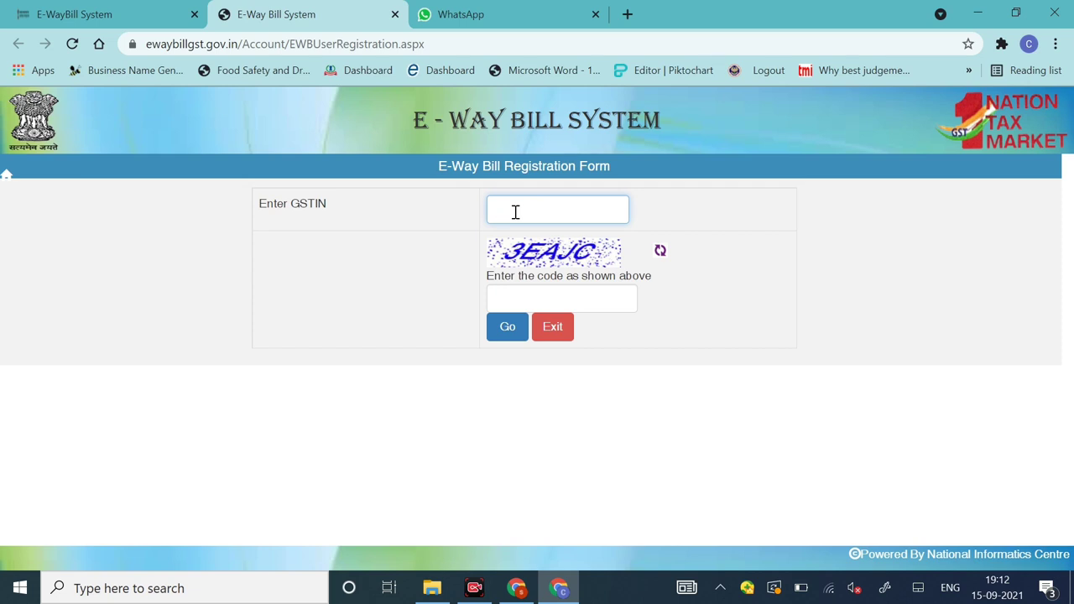
{"action": "left_click", "coordinate": [537, 297]}
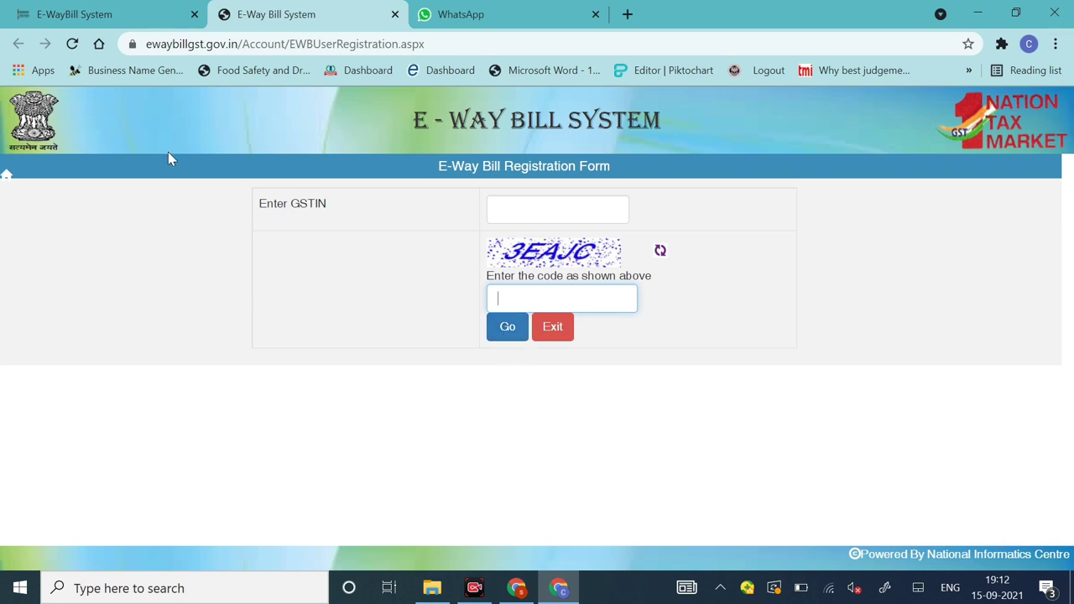
Step: Return to the home page tab and log in by entering the captcha code
{"action": "left_click", "coordinate": [121, 16]}
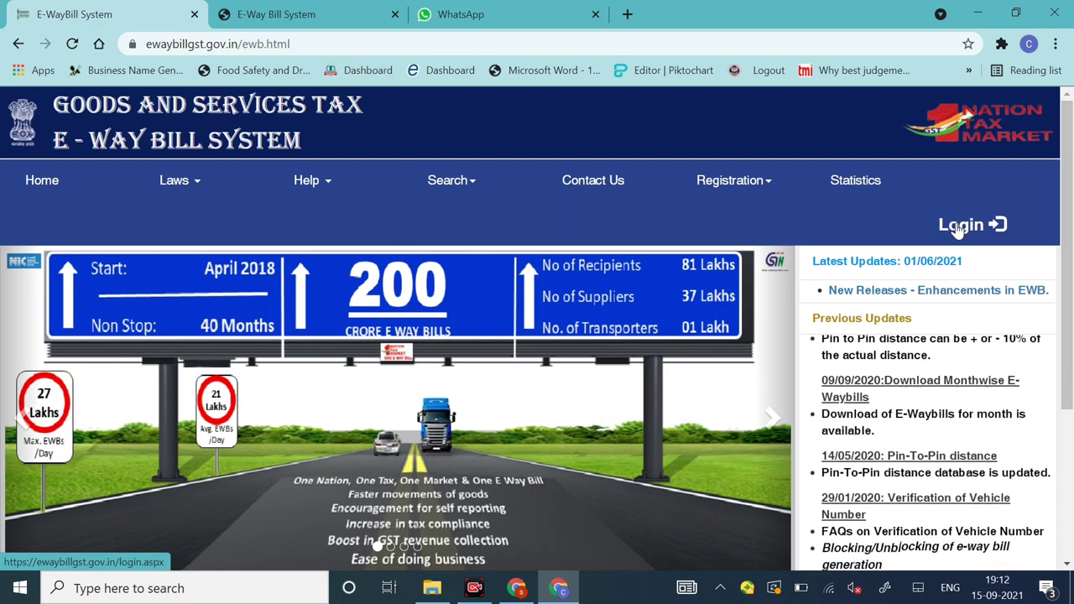
{"action": "left_click", "coordinate": [960, 225]}
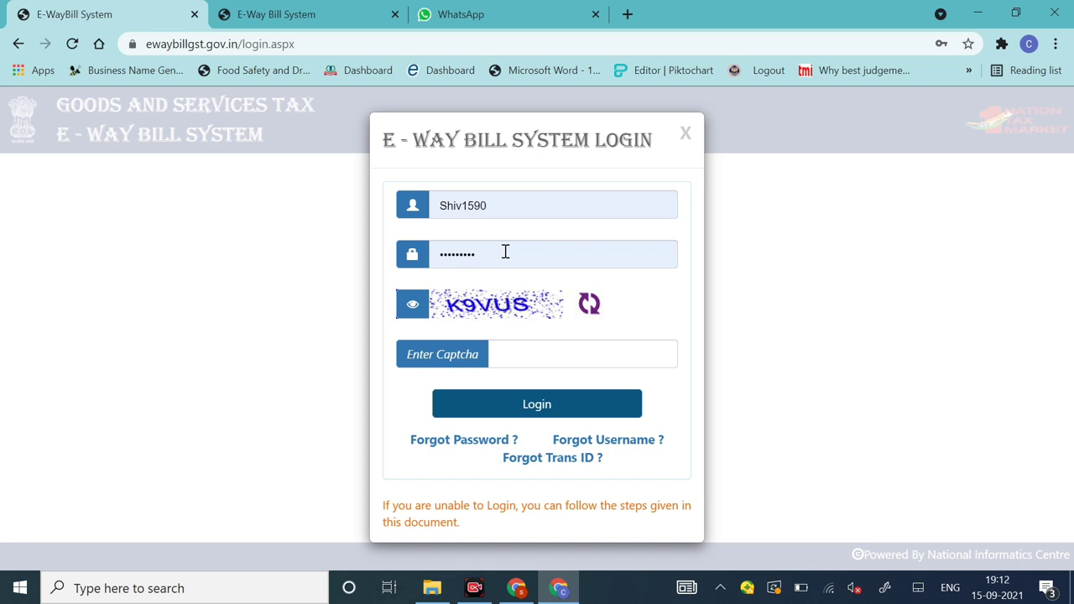
{"action": "left_click", "coordinate": [518, 355]}
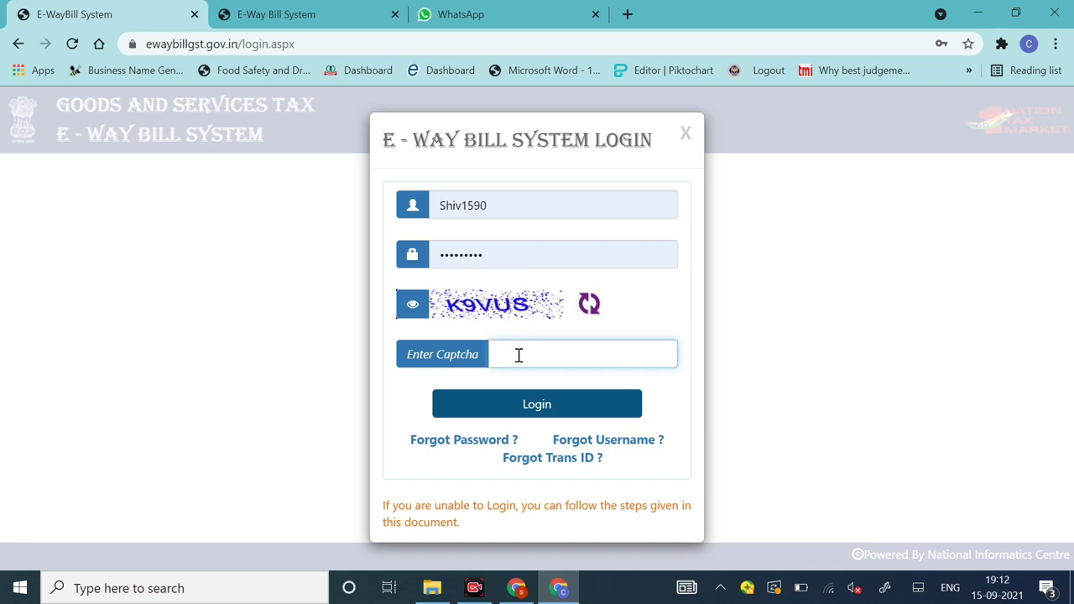
{"action": "type", "text": "K9VUS"}
{"action": "left_click", "coordinate": [548, 406]}
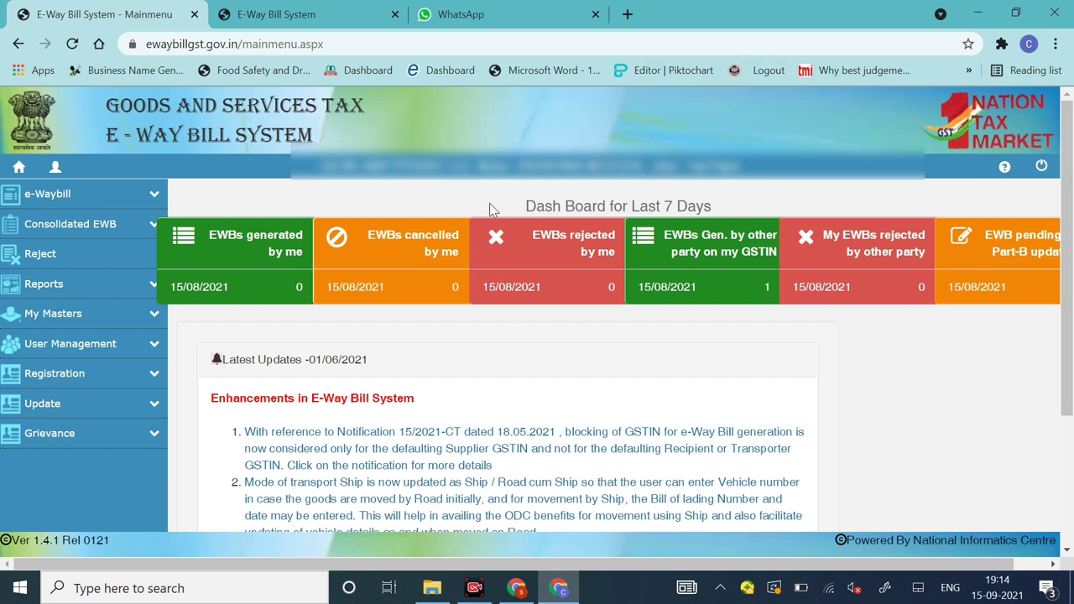
Step: Expand the e-Waybill submenu in the left sidebar
{"action": "left_click", "coordinate": [155, 202]}
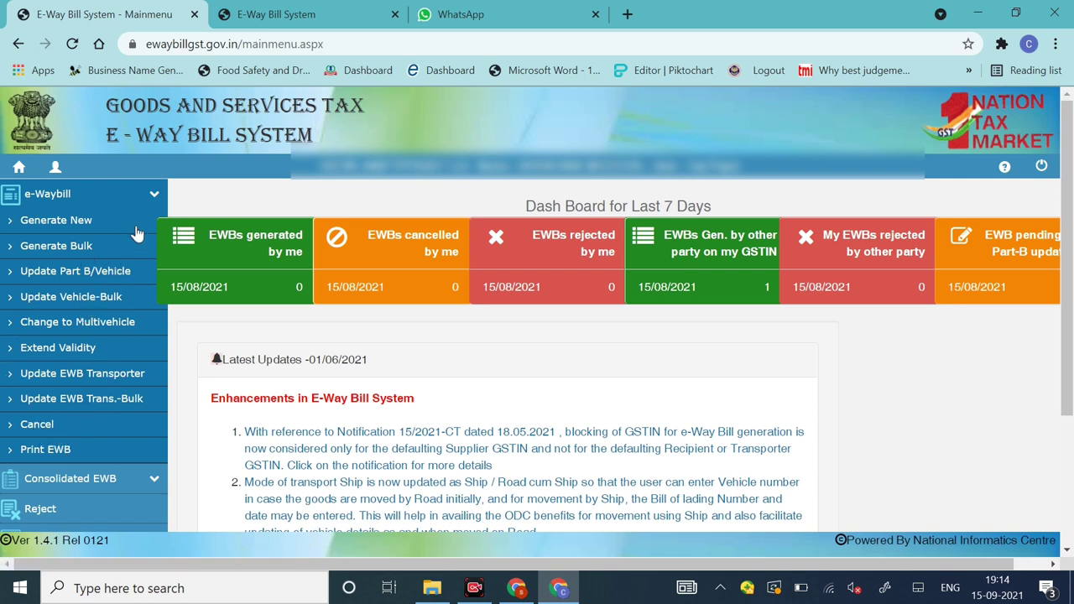
Step: Choose Generate New under e-Waybill to open the e-WayBill Entry Form
{"action": "left_click", "coordinate": [47, 223]}
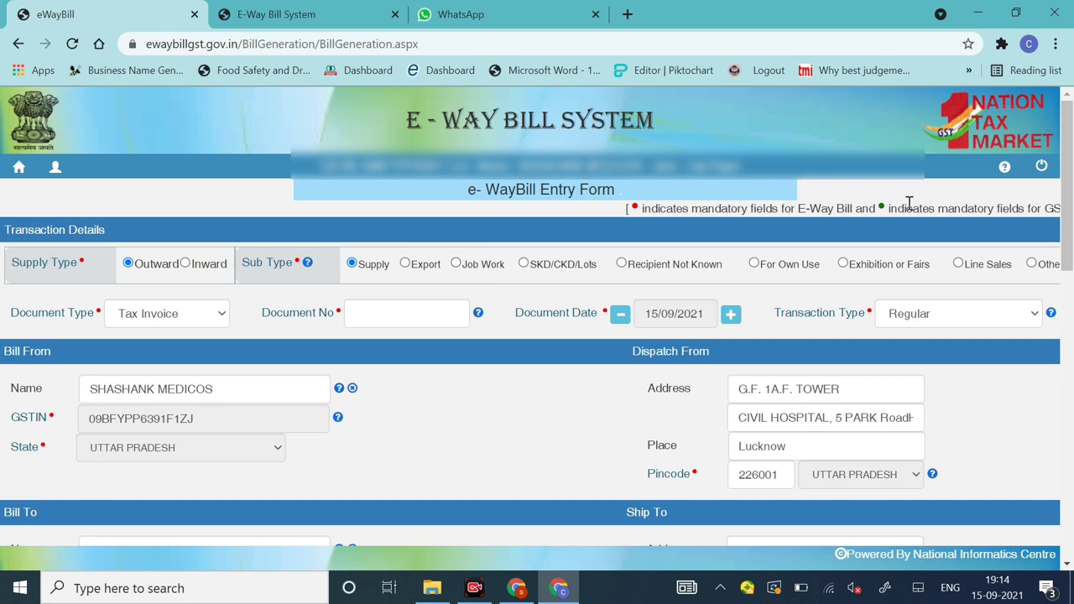
{"action": "mouse_move", "coordinate": [1067, 195]}
{"action": "left_mouse_down"}
{"action": "mouse_move", "coordinate": [1067, 479]}
{"action": "mouse_move", "coordinate": [1071, 206]}
{"action": "left_mouse_up"}
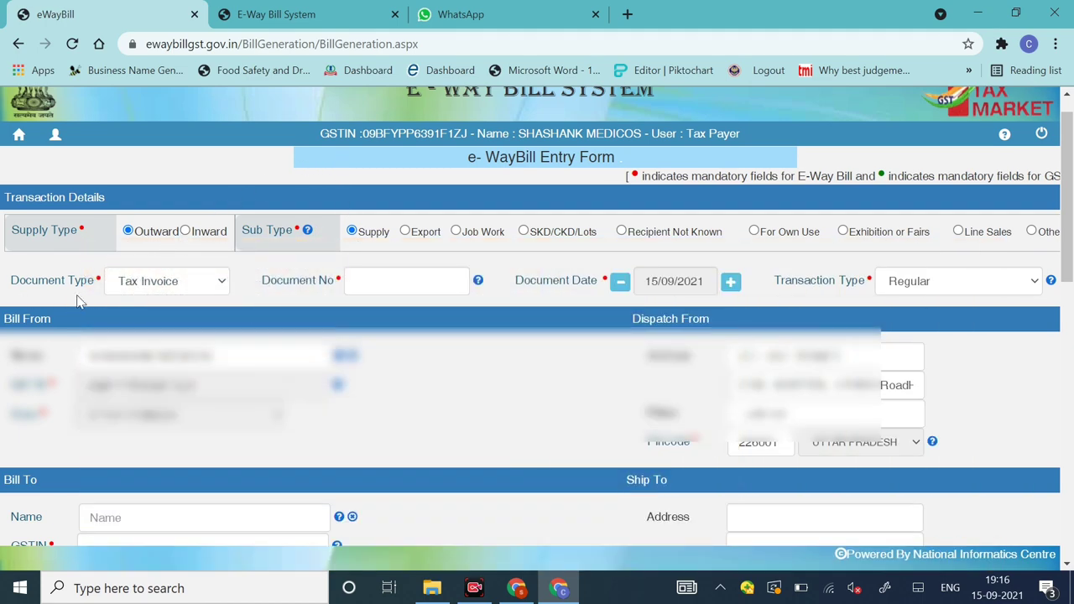
Step: Enter the document as Tax Invoice number 01 dated 13/09/2021
{"action": "left_click", "coordinate": [159, 289]}
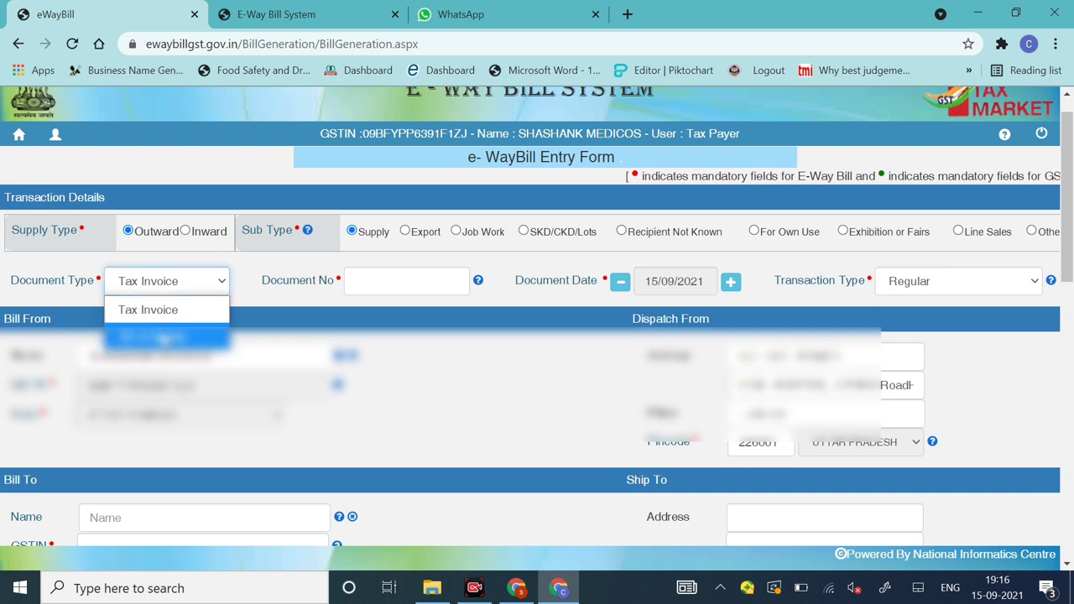
{"action": "left_click", "coordinate": [154, 315]}
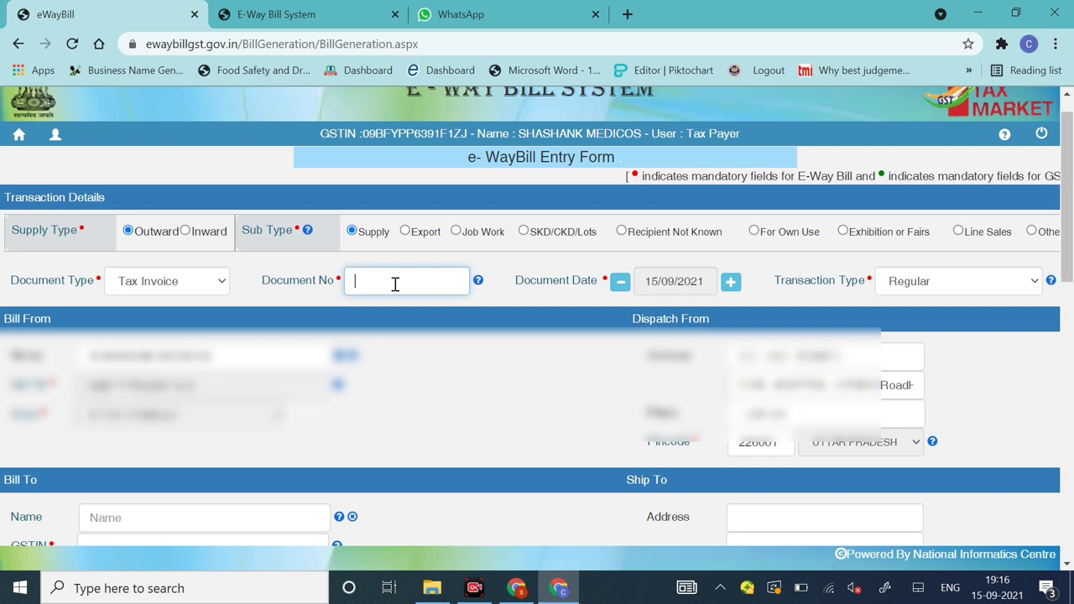
{"action": "type", "text": "01"}
{"action": "left_click", "coordinate": [676, 279]}
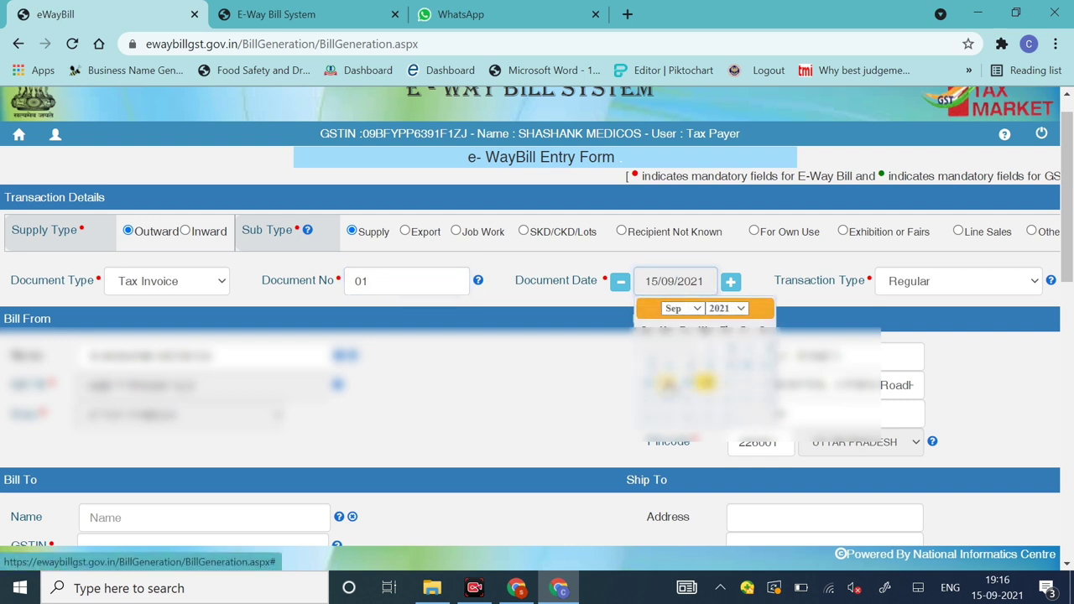
{"action": "left_click", "coordinate": [668, 384]}
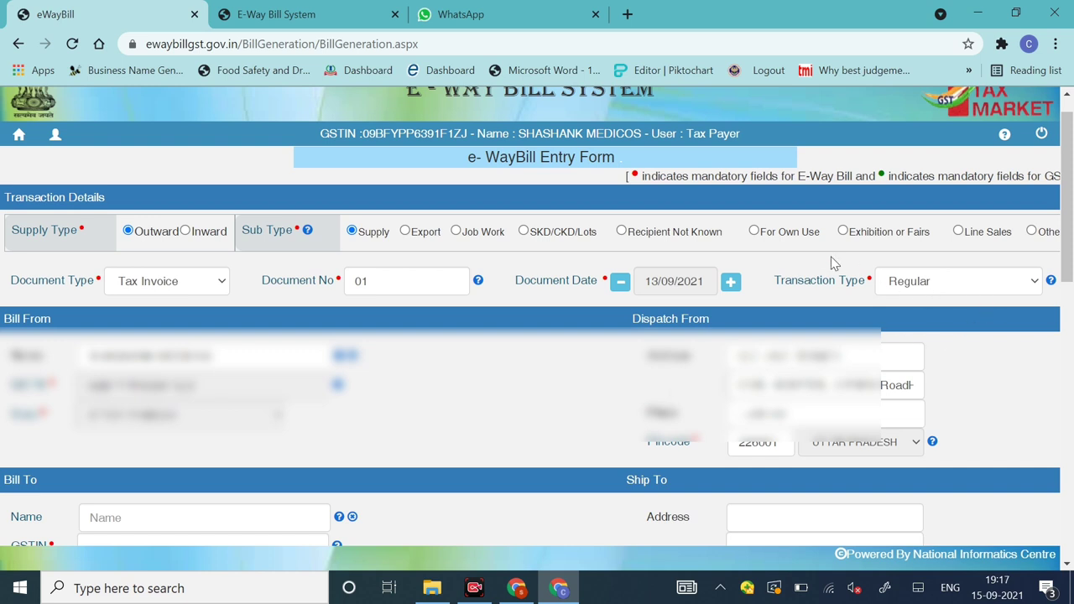
Step: Choose Regular in the Transaction Type dropdown
{"action": "left_click", "coordinate": [906, 293]}
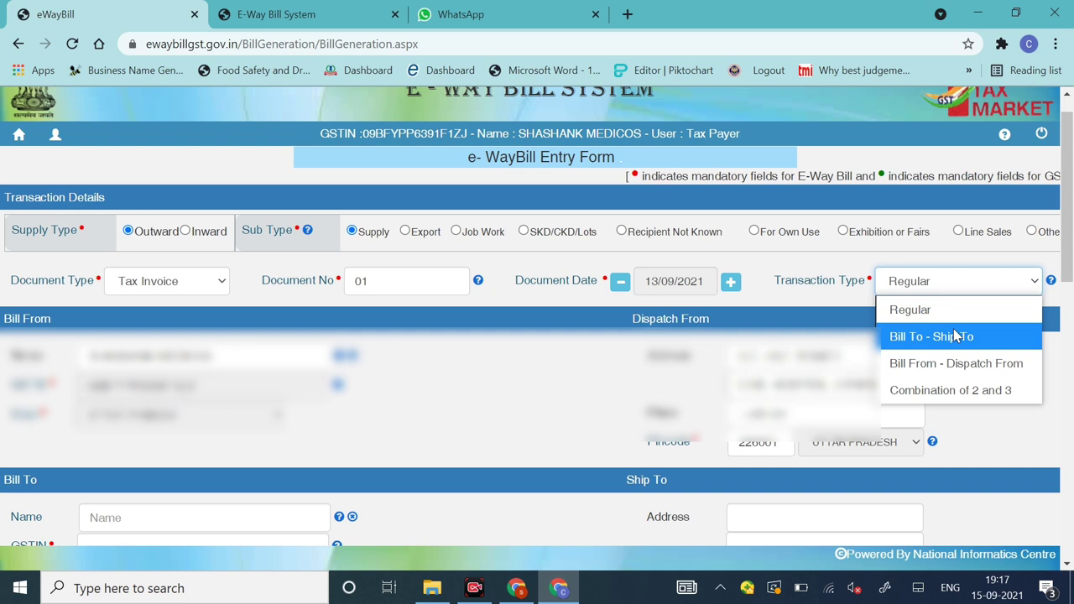
{"action": "key", "text": "Down"}
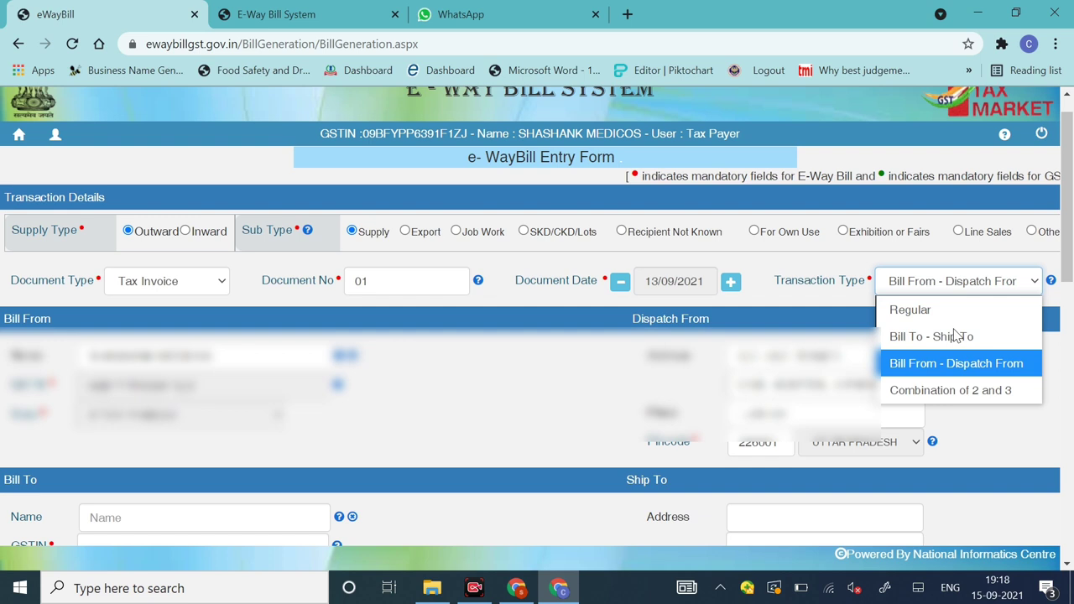
{"action": "key", "text": "Up"}
{"action": "key", "text": "Down"}
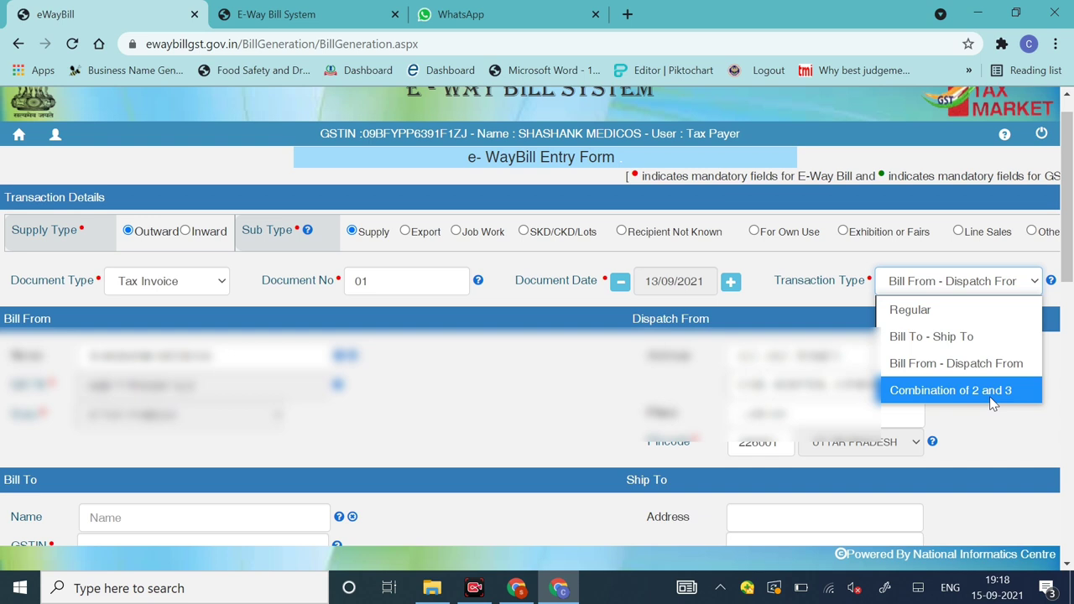
{"action": "left_click", "coordinate": [913, 323]}
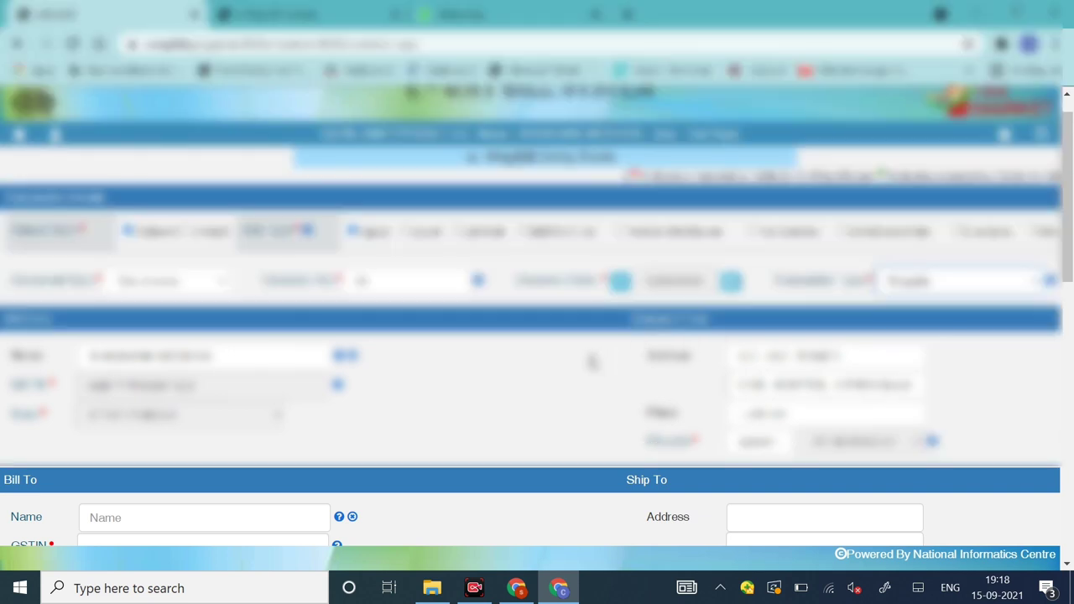
{"action": "scroll", "coordinate": [592, 361], "scroll_direction": "down", "scroll_amount": 2}
{"action": "scroll", "coordinate": [592, 361], "scroll_direction": "down", "scroll_amount": 3}
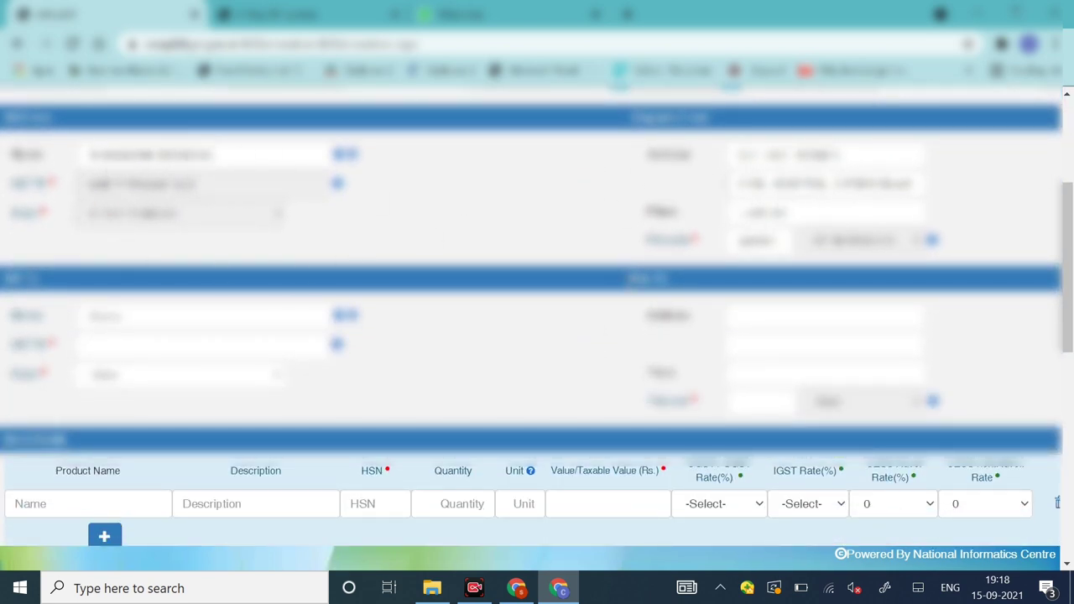
{"action": "scroll", "coordinate": [540, 233], "scroll_direction": "down", "scroll_amount": 1}
{"action": "scroll", "coordinate": [540, 233], "scroll_direction": "down", "scroll_amount": 3}
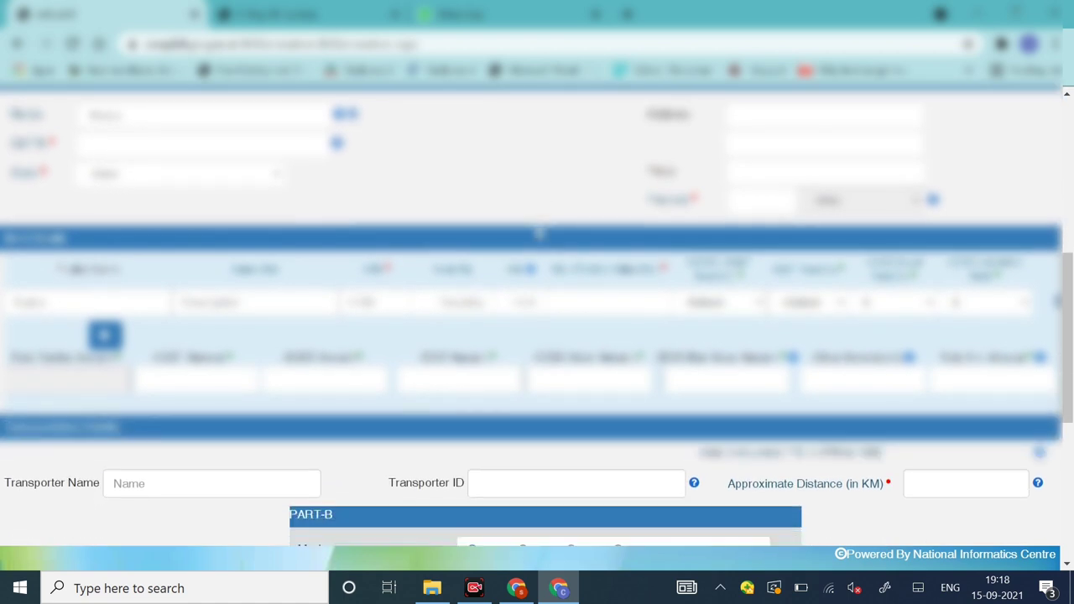
{"action": "scroll", "coordinate": [542, 238], "scroll_direction": "up", "scroll_amount": 2}
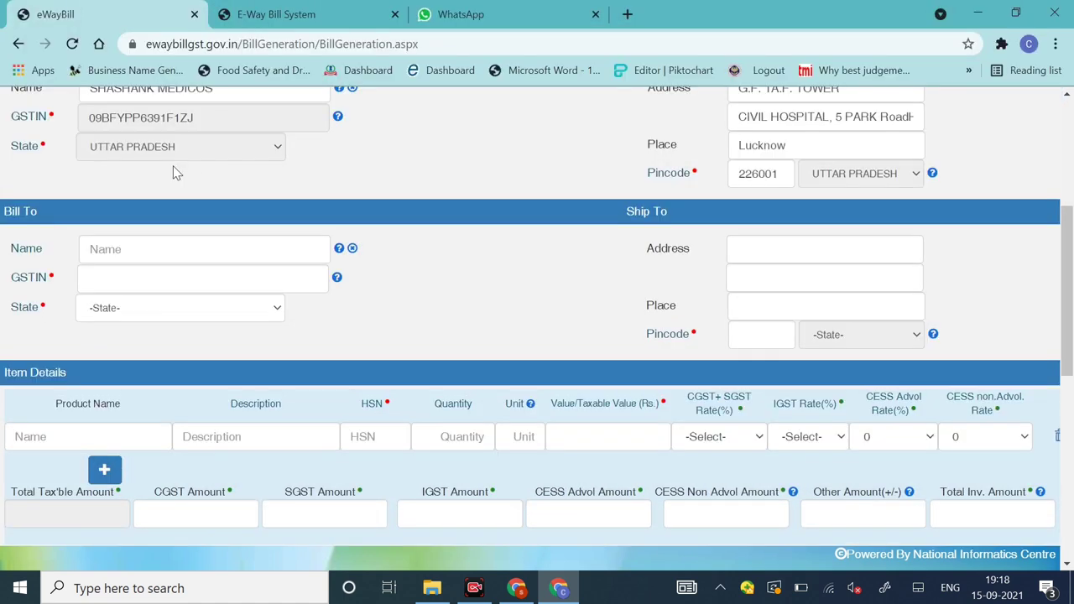
{"action": "left_click", "coordinate": [172, 282]}
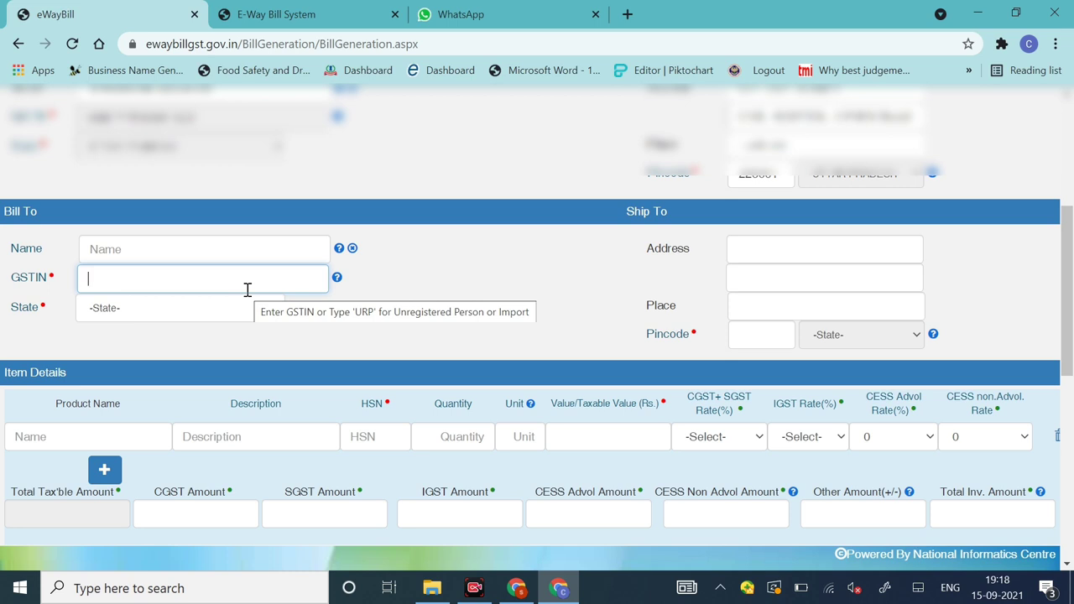
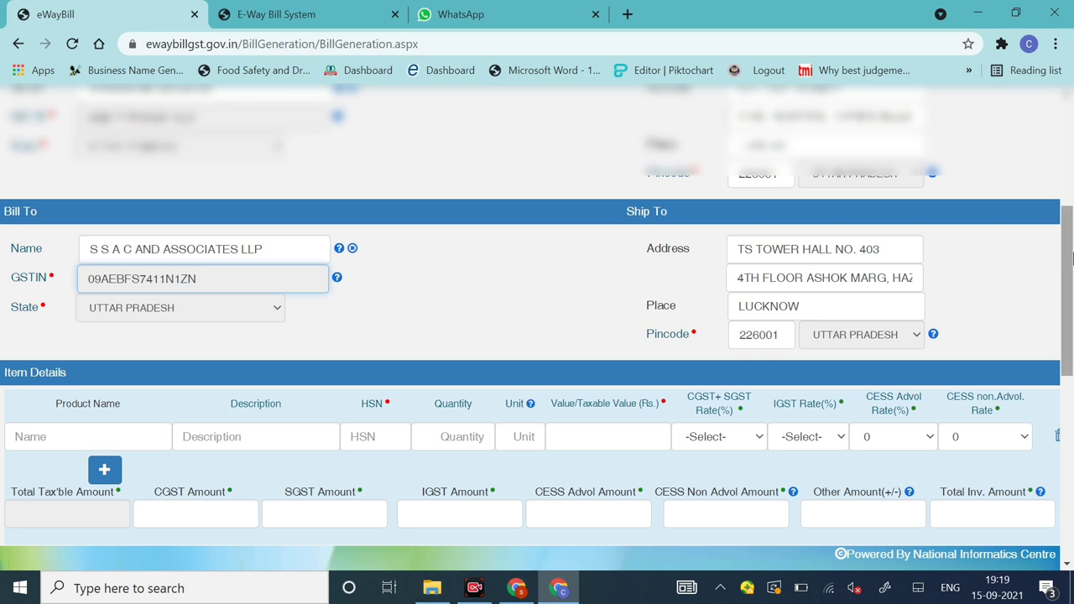
Step: Enter the recipient's GSTIN in Bill To so the Lucknow, Uttar Pradesh 226001 details auto-fill
{"action": "scroll", "coordinate": [1069, 298], "scroll_direction": "down", "scroll_amount": 1}
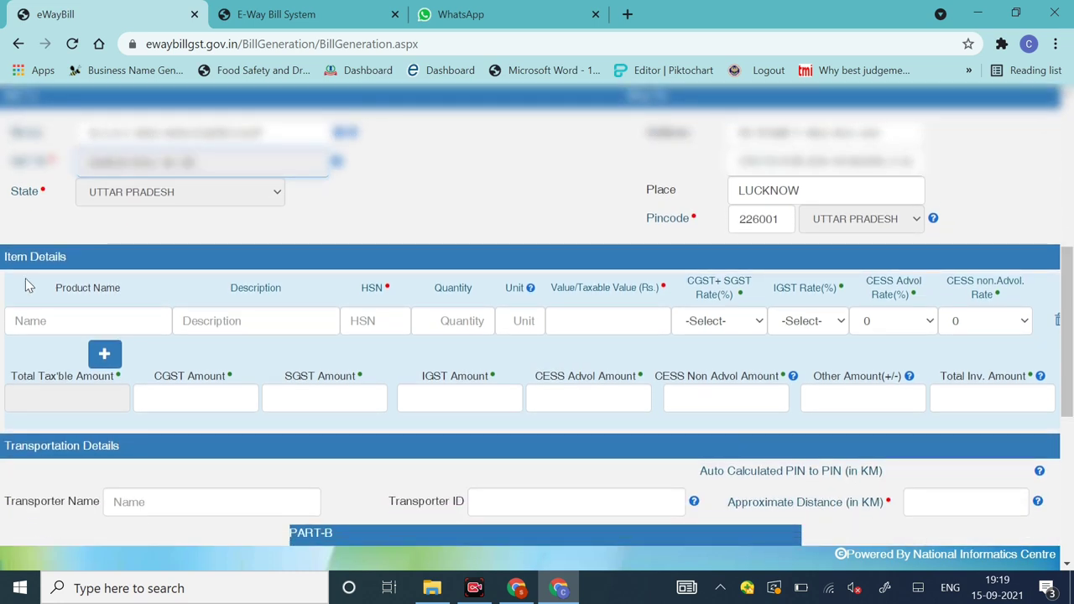
Step: Fill the first item row: MOBILE, MOBILE SAMSUNG, HSN 8517, quantity 10, unit 1
{"action": "left_click", "coordinate": [52, 324]}
{"action": "type", "text": "MOB"}
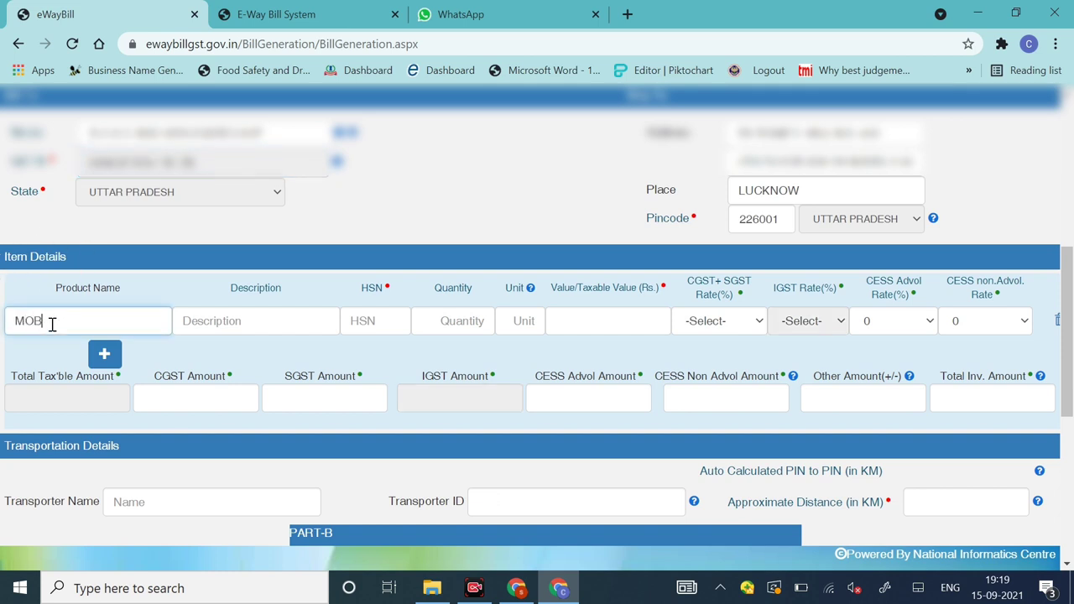
{"action": "type", "text": "ILE"}
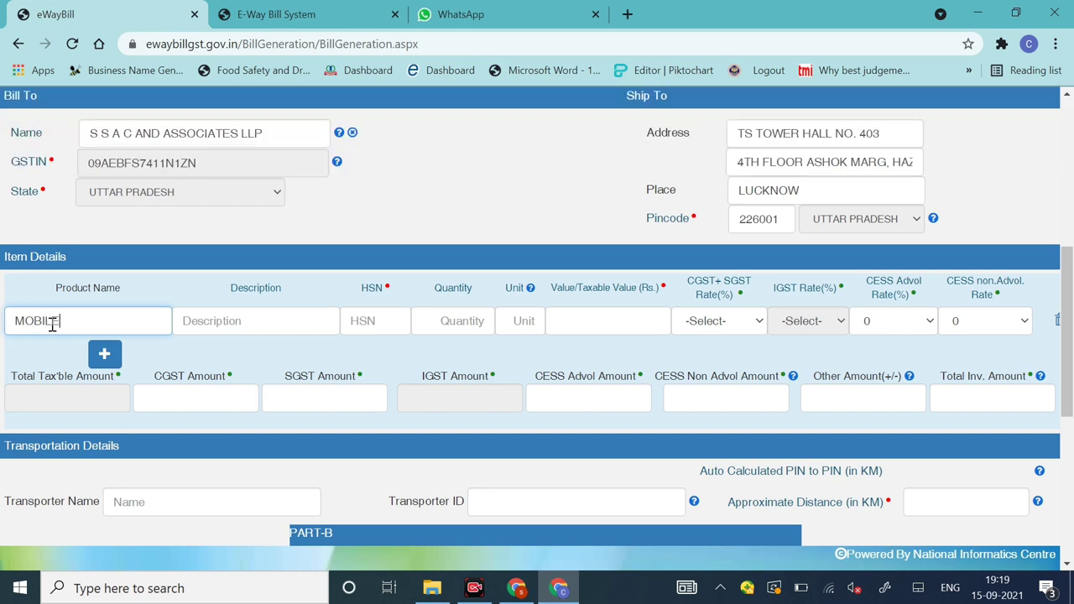
{"action": "left_click", "coordinate": [213, 322]}
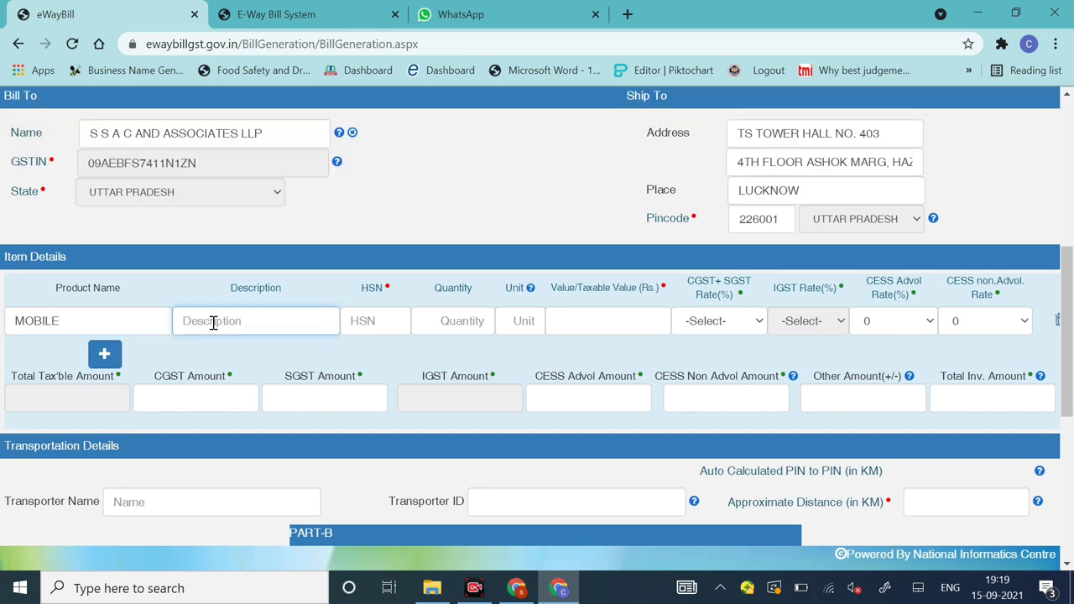
{"action": "type", "text": "MOBILE SAMSUN"}
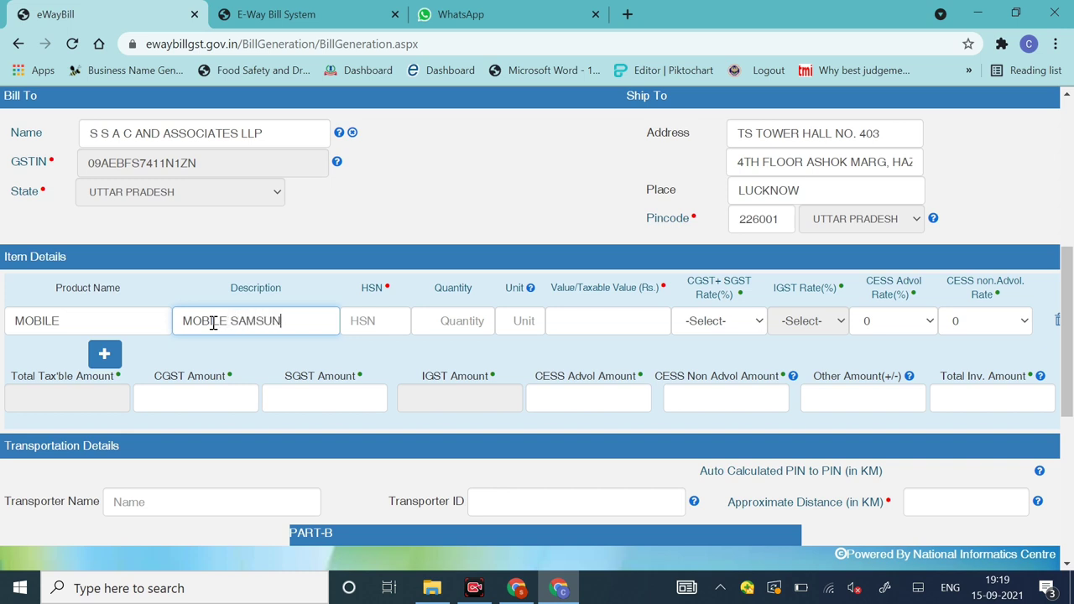
{"action": "type", "text": "G"}
{"action": "left_click", "coordinate": [359, 320]}
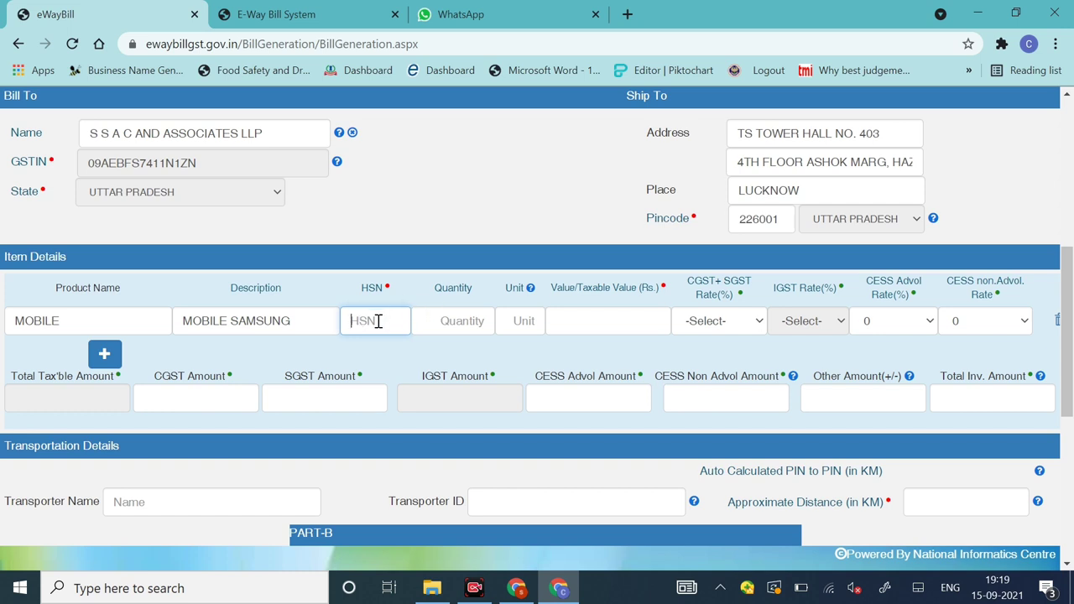
{"action": "type", "text": "8517"}
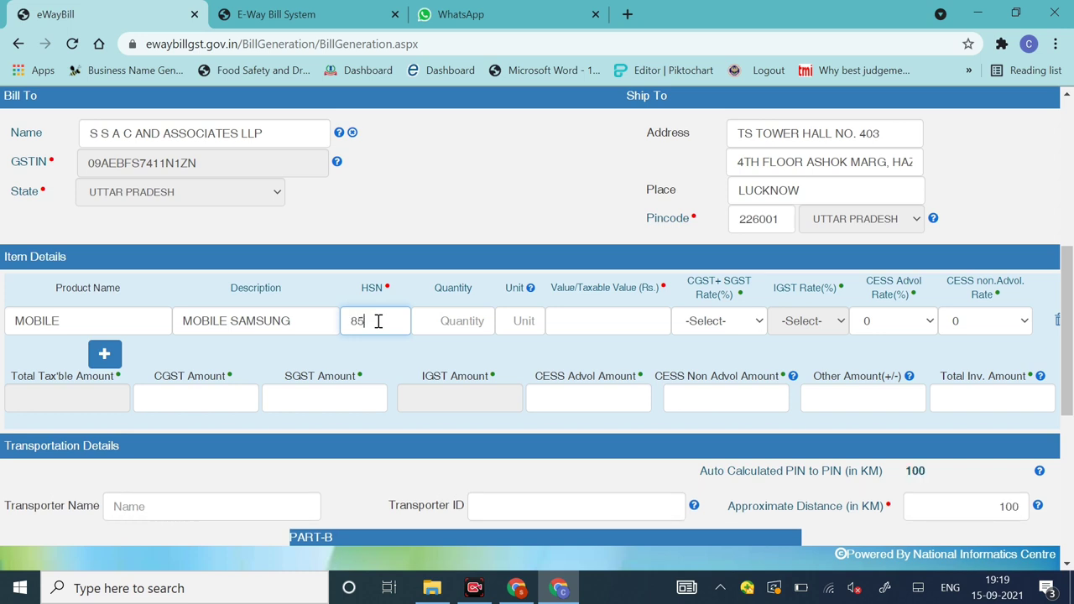
{"action": "left_click", "coordinate": [445, 330]}
{"action": "type", "text": "10"}
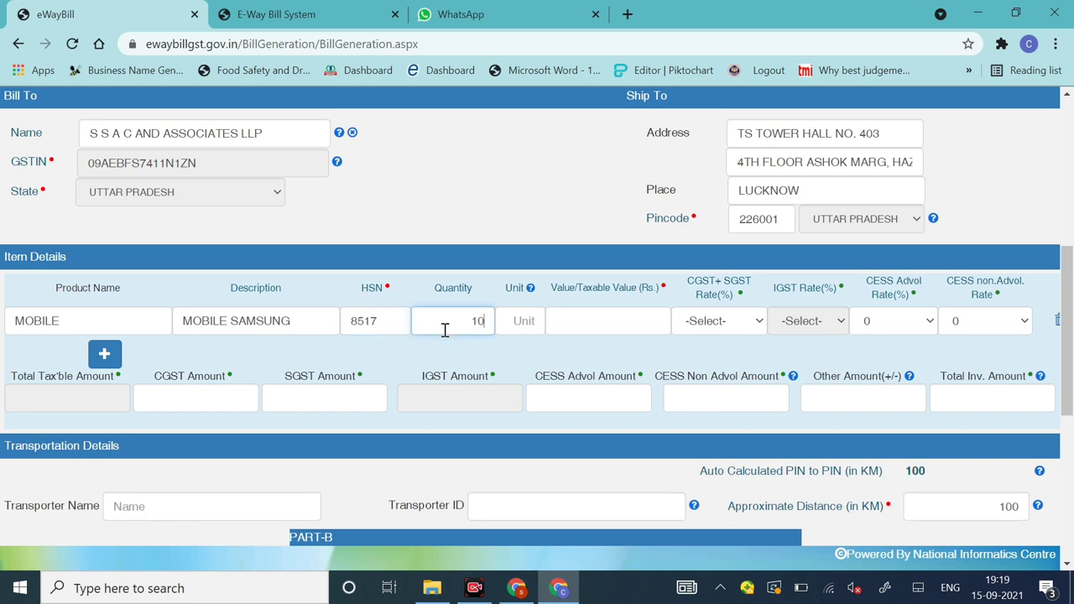
{"action": "left_click", "coordinate": [524, 321]}
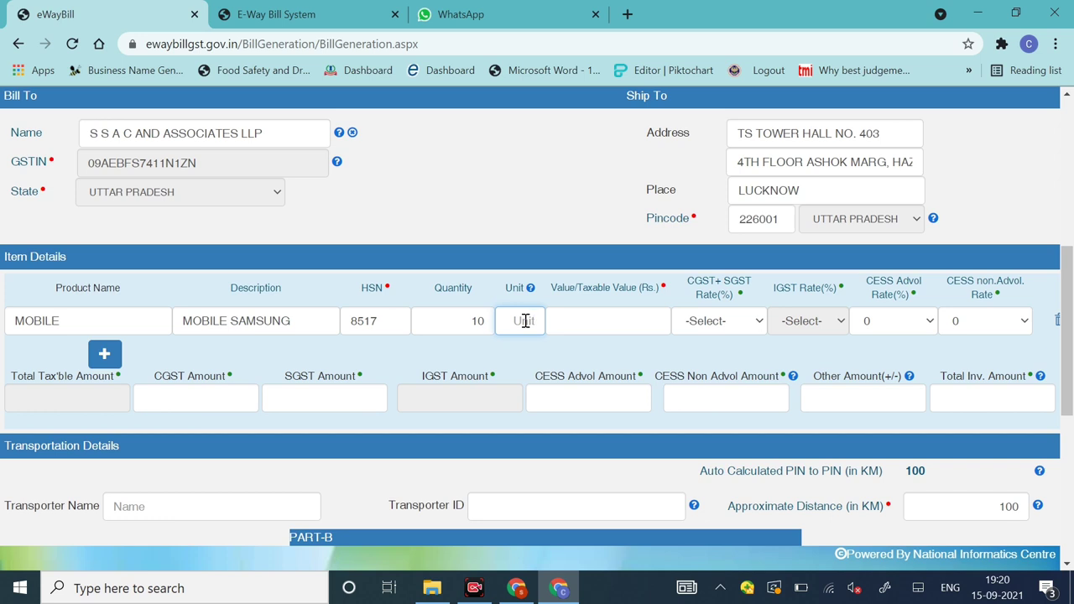
{"action": "type", "text": "1"}
Step: Dismiss the Invalid UQC warning, change the unit to BOX, and enter taxable value 100000
{"action": "left_click", "coordinate": [597, 322]}
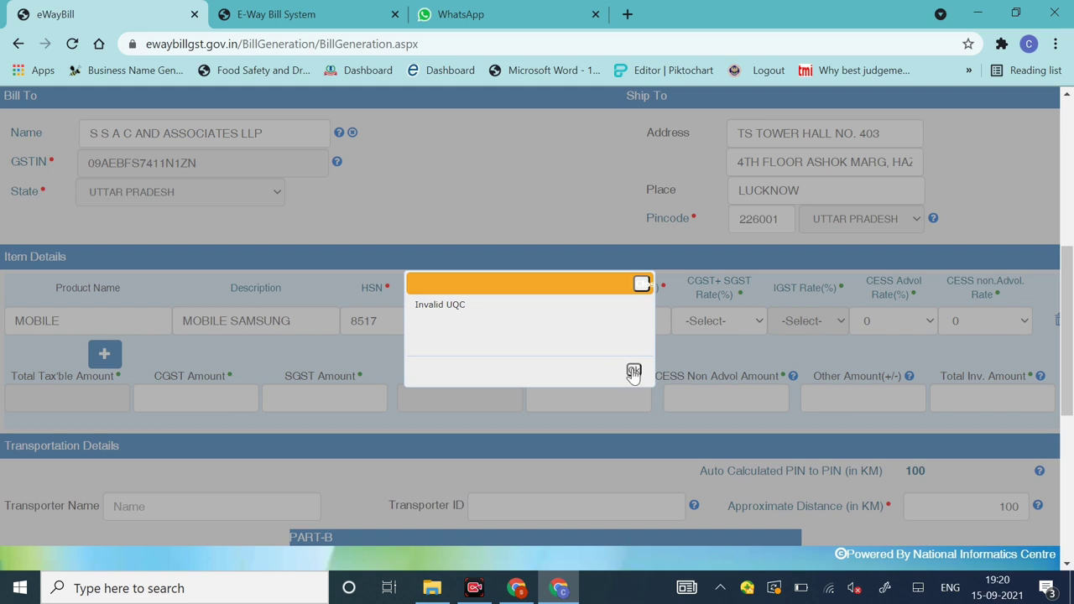
{"action": "left_click", "coordinate": [634, 370]}
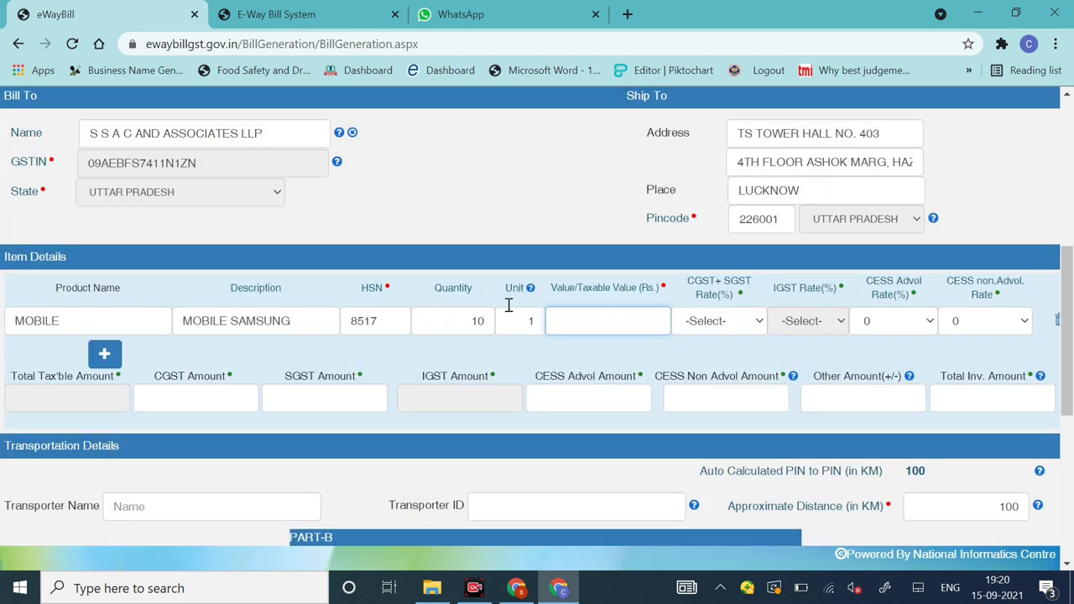
{"action": "mouse_move", "coordinate": [530, 290]}
{"action": "left_click", "coordinate": [522, 321]}
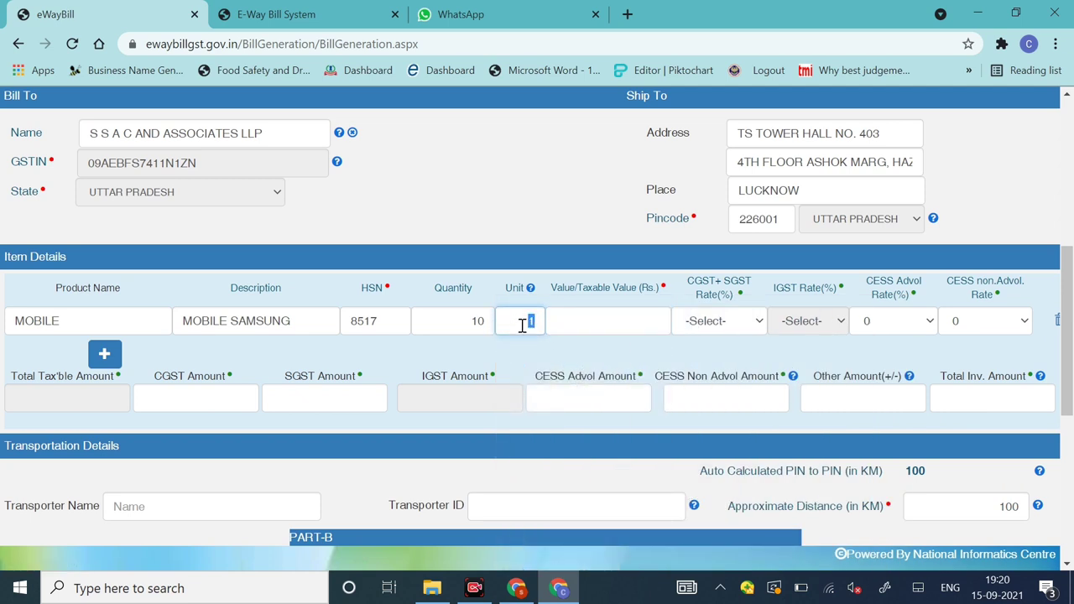
{"action": "key", "text": "BackSpace"}
{"action": "type", "text": "BOX"}
{"action": "left_click", "coordinate": [627, 326]}
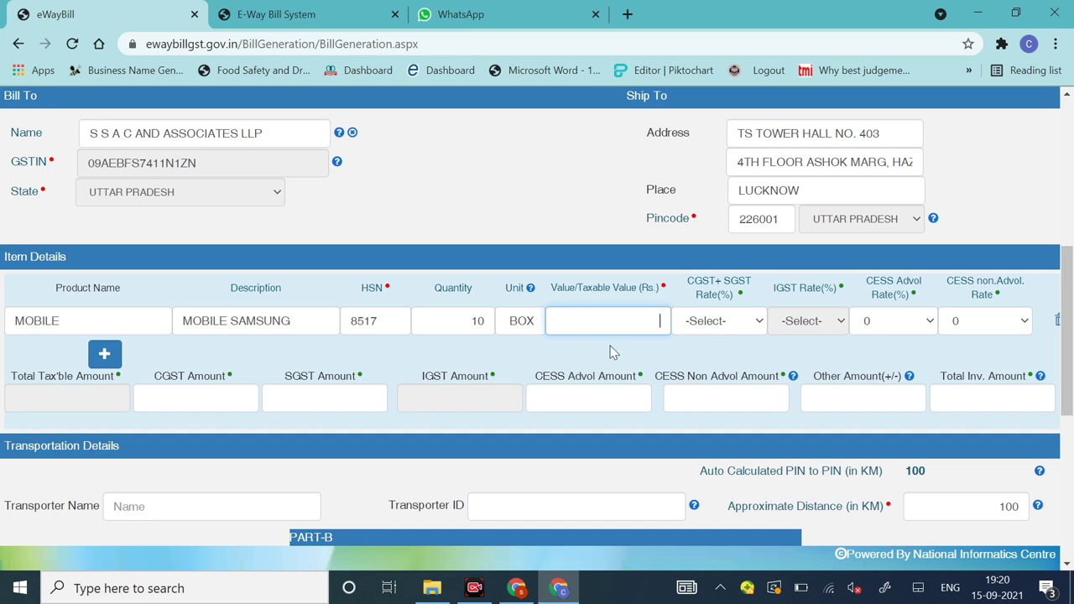
{"action": "type", "text": "10000"}
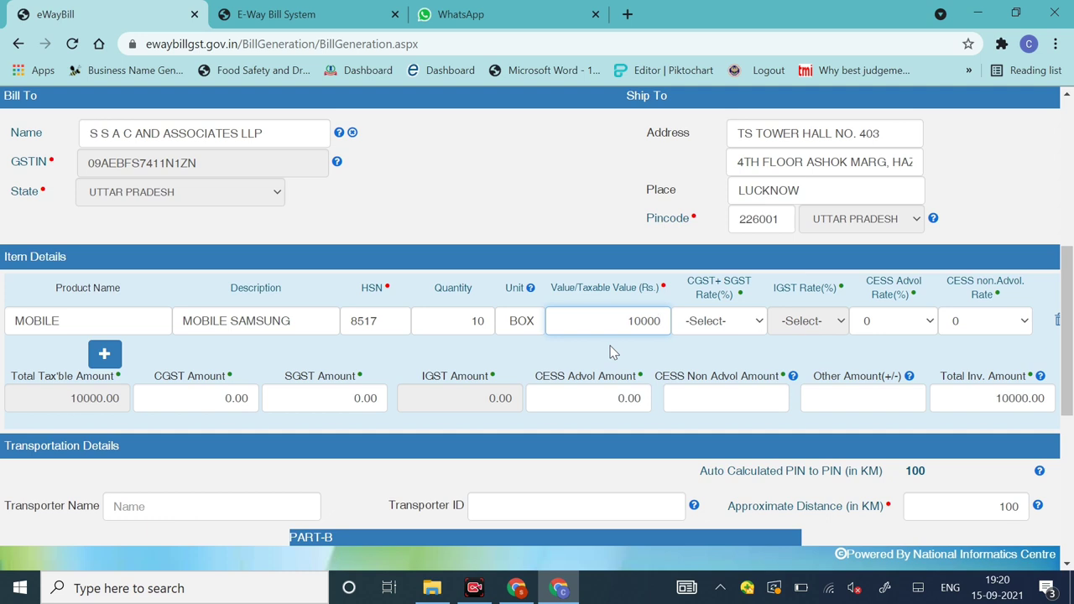
{"action": "type", "text": "0"}
Step: Apply the 14 + 14 CGST+SGST rate to the MOBILE item
{"action": "left_click", "coordinate": [732, 332]}
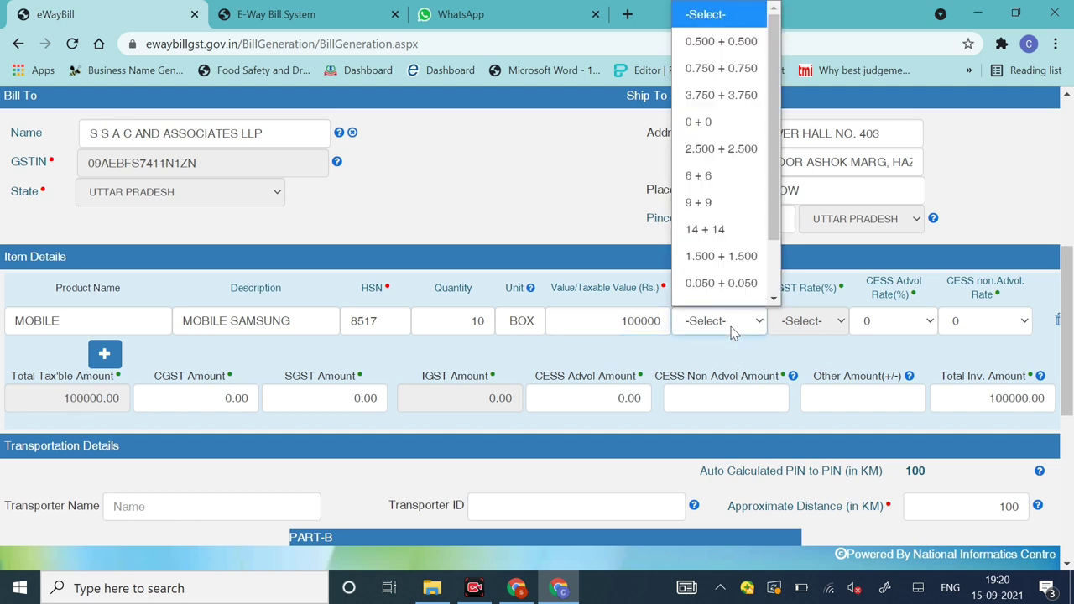
{"action": "scroll", "coordinate": [722, 252], "scroll_direction": "down", "scroll_amount": 1}
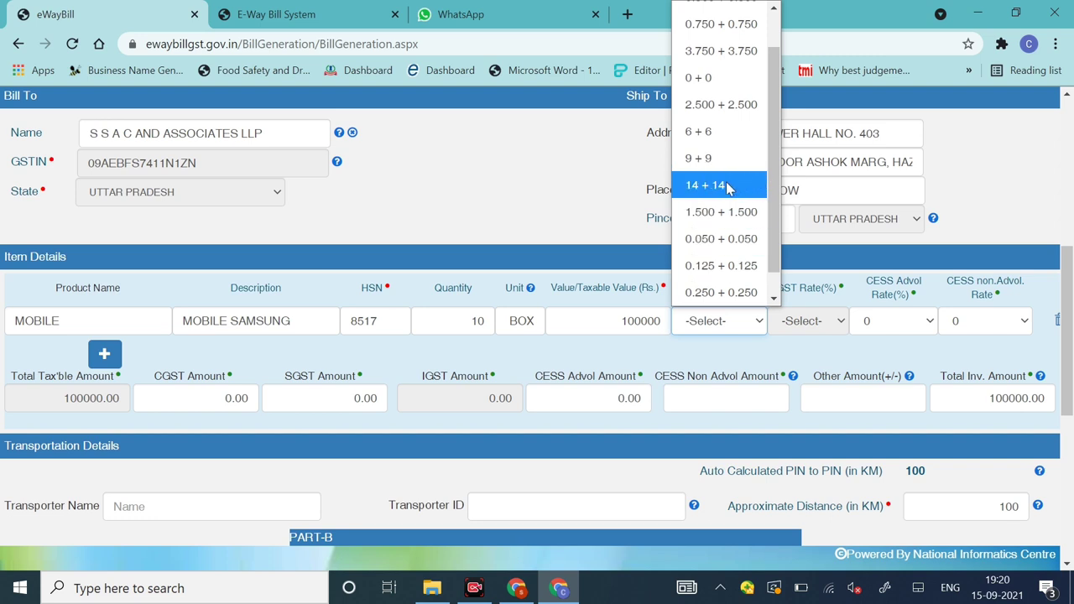
{"action": "left_click", "coordinate": [728, 187]}
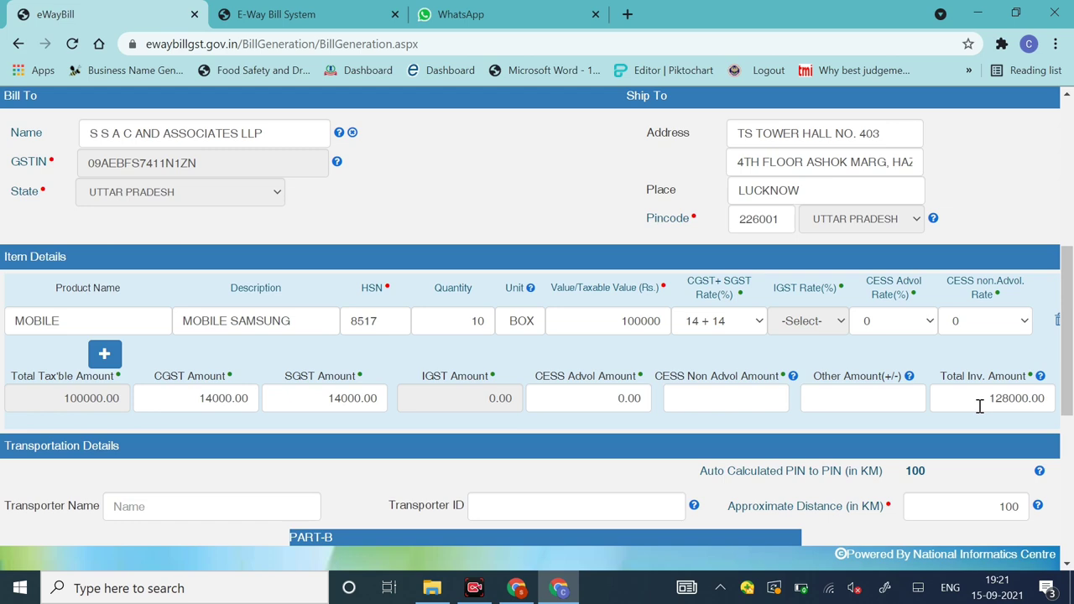
{"action": "left_click_drag", "start_coordinate": [1069, 395], "coordinate": [1070, 461]}
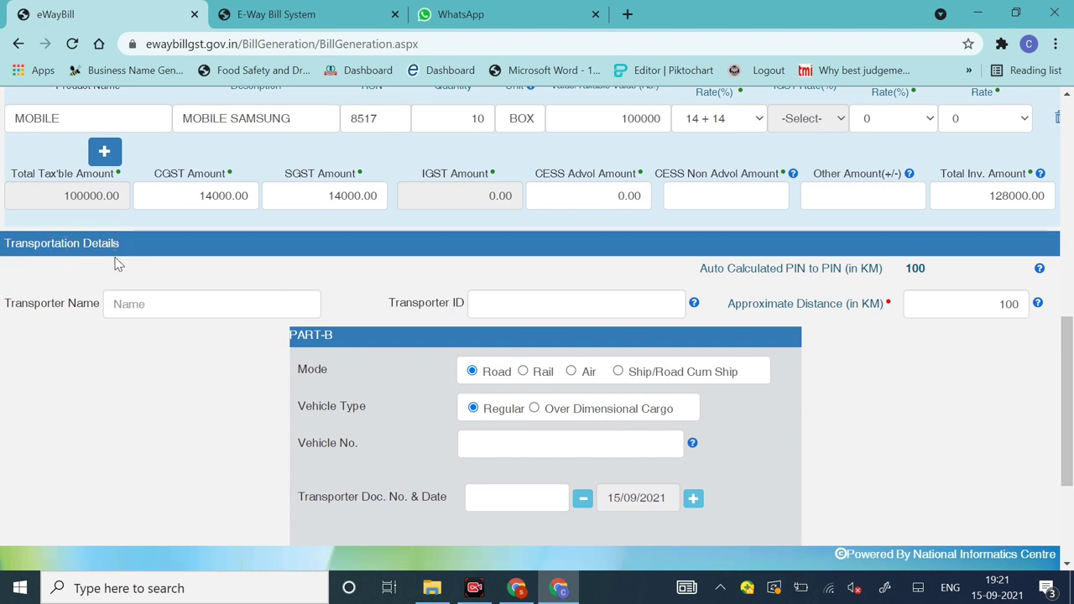
{"action": "left_click", "coordinate": [159, 308]}
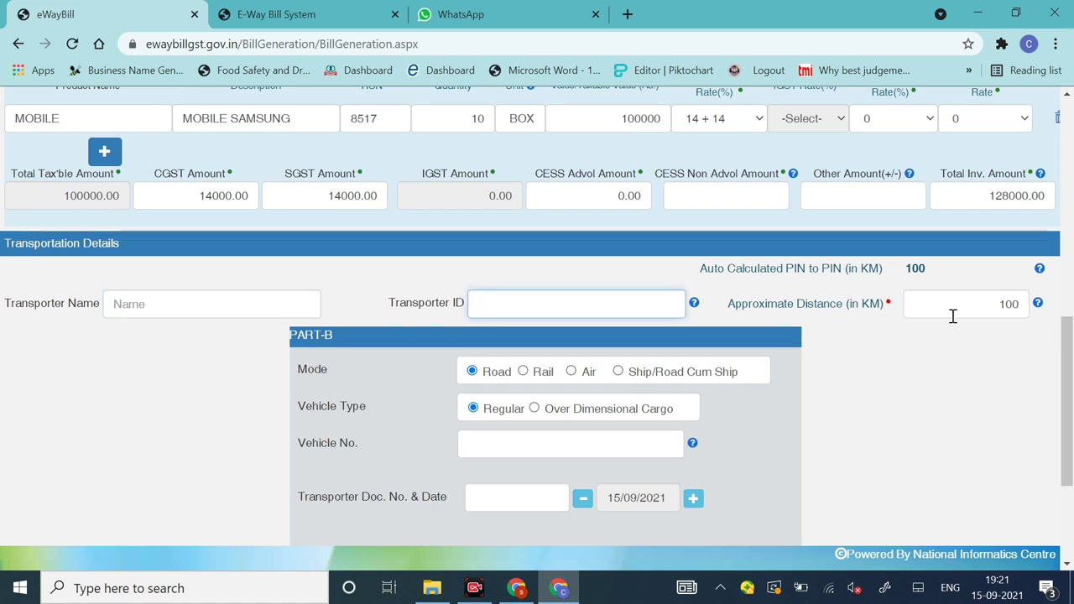
{"action": "left_click_drag", "start_coordinate": [1070, 365], "coordinate": [1070, 227]}
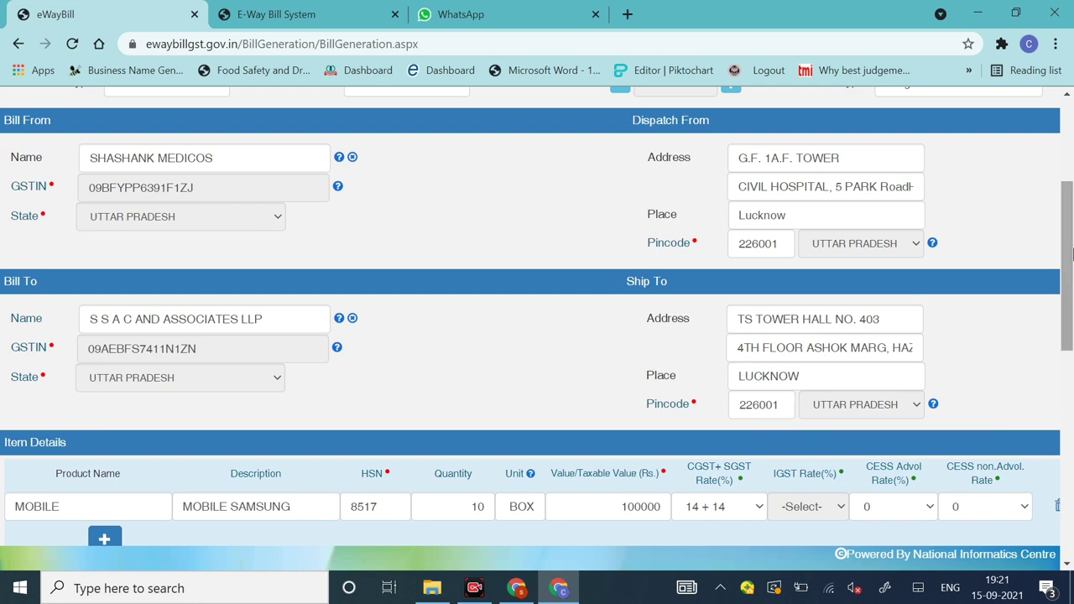
{"action": "left_click_drag", "start_coordinate": [1067, 252], "coordinate": [1072, 403]}
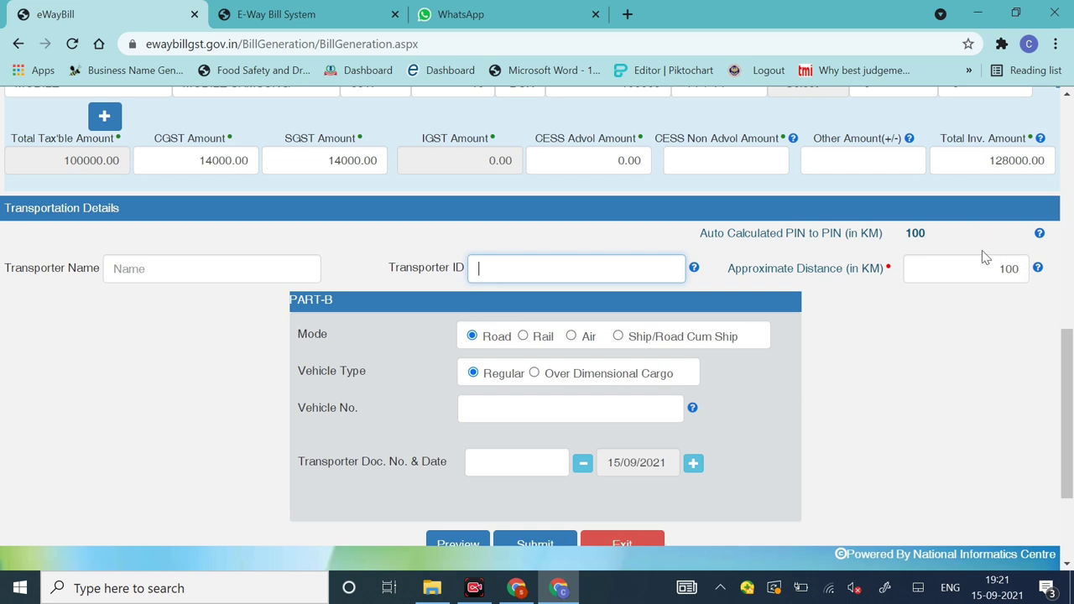
{"action": "mouse_move", "coordinate": [1038, 255]}
{"action": "left_click", "coordinate": [481, 405]}
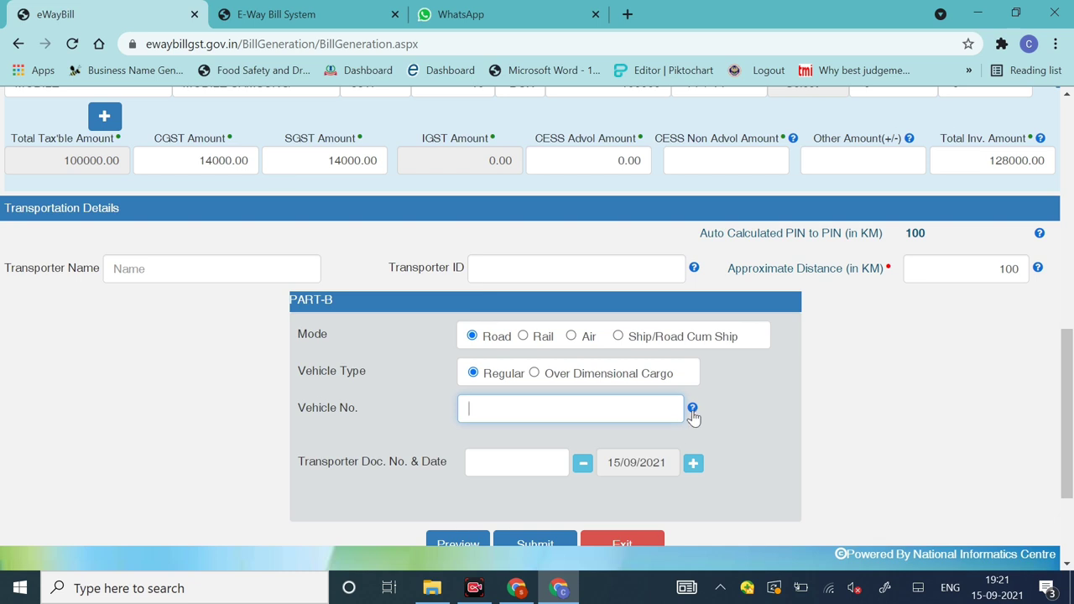
{"action": "mouse_move", "coordinate": [693, 411]}
{"action": "type", "text": "KD0228"}
{"action": "left_click", "coordinate": [470, 410]}
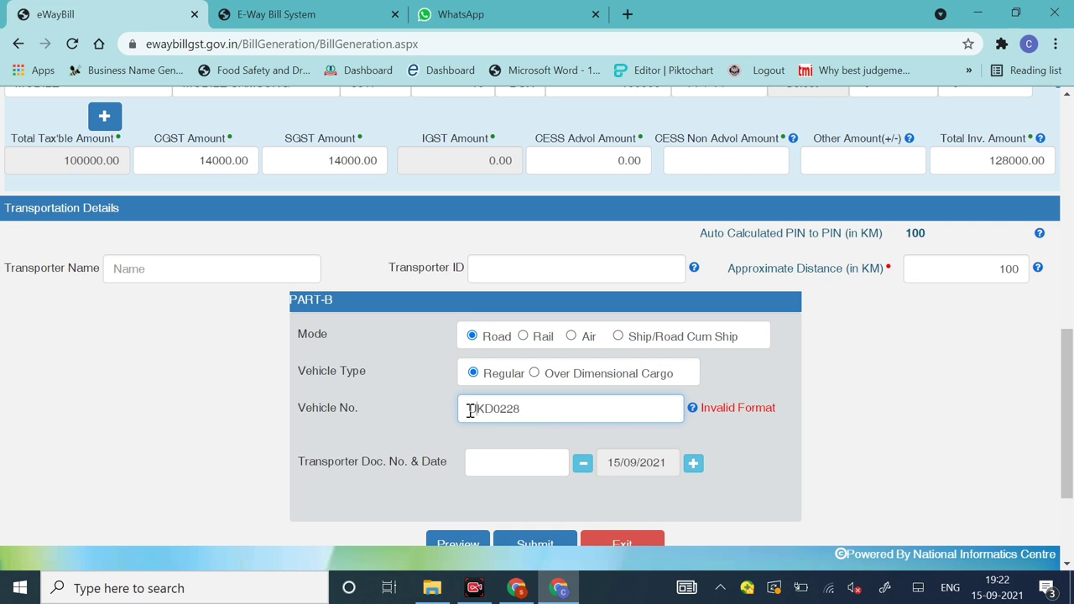
{"action": "type", "text": "UP32"}
{"action": "left_click", "coordinate": [750, 459]}
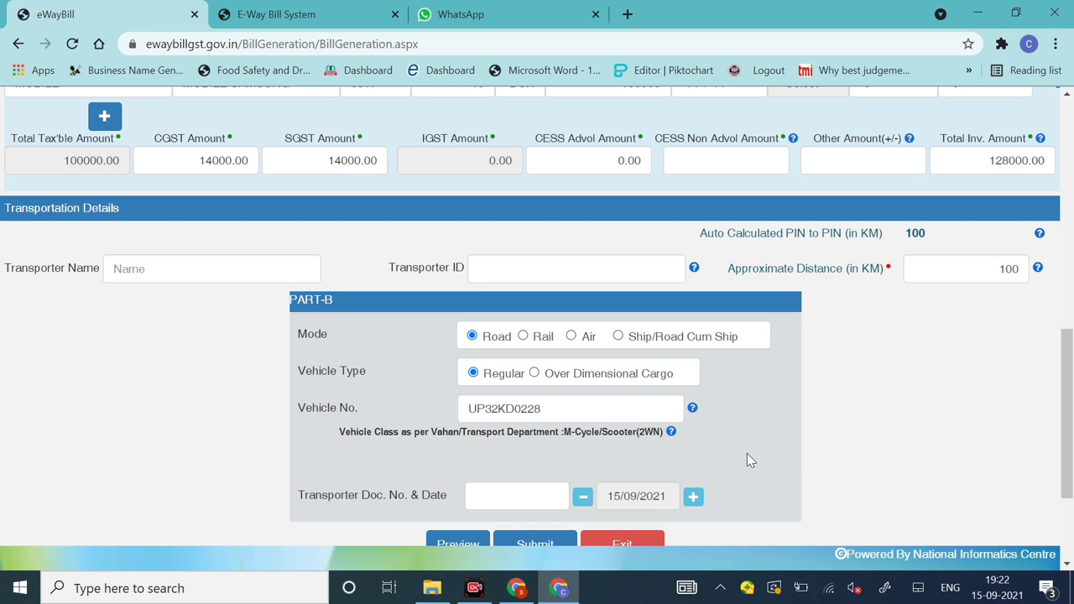
Step: Enter transporter document number 003 in Part-B
{"action": "left_click", "coordinate": [541, 494]}
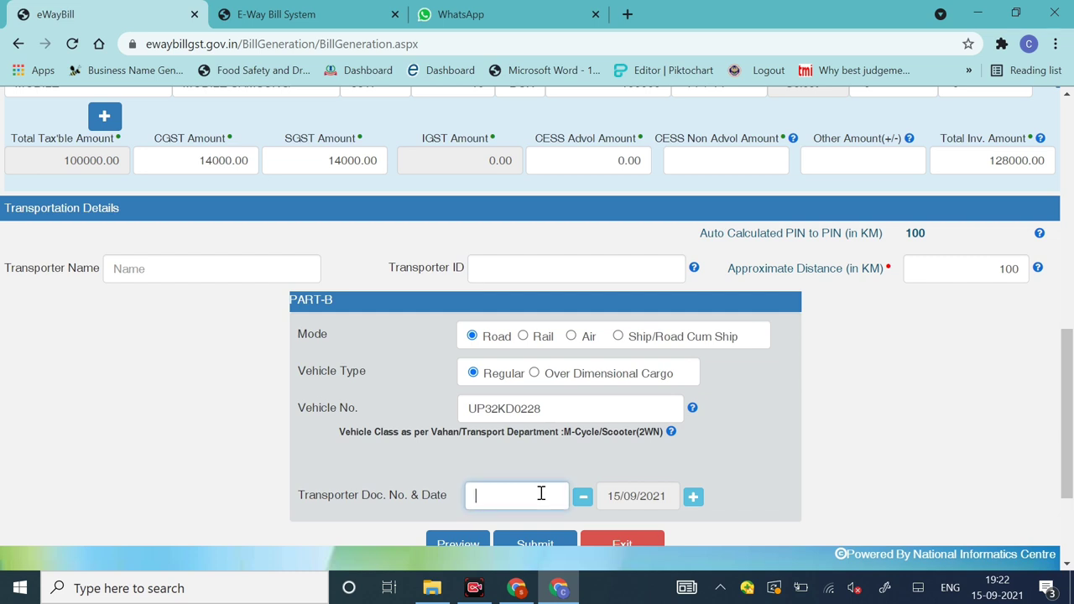
{"action": "type", "text": "003"}
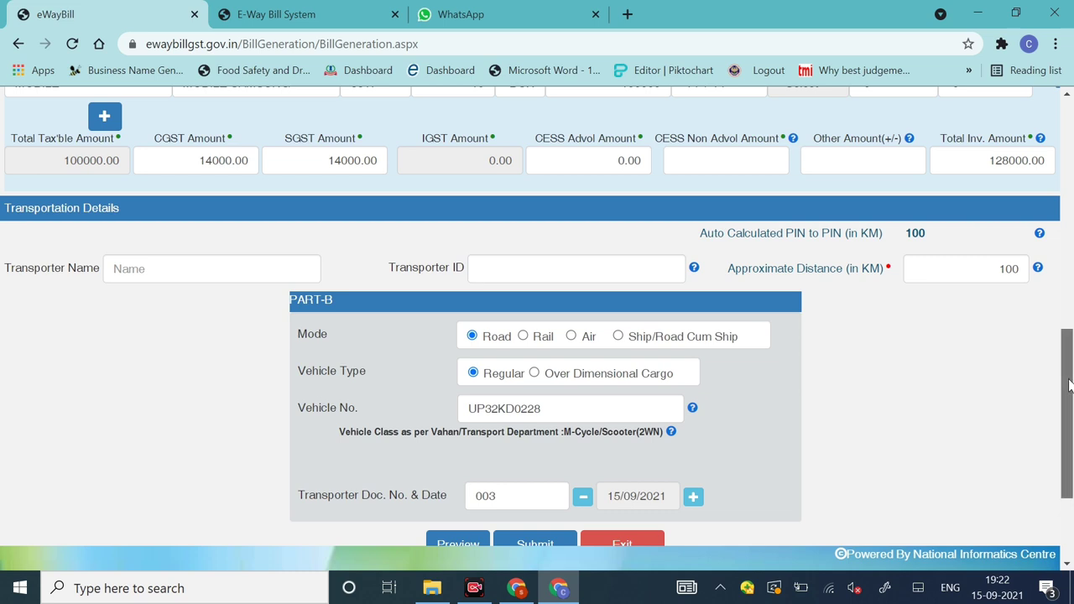
{"action": "left_click_drag", "start_coordinate": [1066, 379], "coordinate": [1069, 415]}
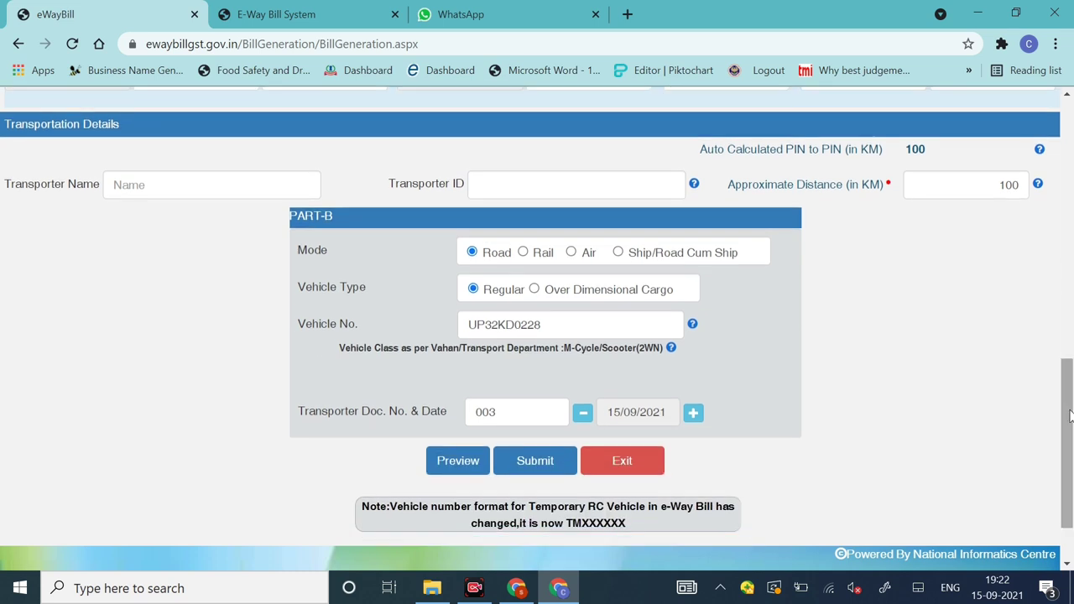
Step: Submit the form, accepting the GSTR1 warning and generation confirmation, to produce the e-Way Bill dated 15/09/2021
{"action": "left_click", "coordinate": [521, 468]}
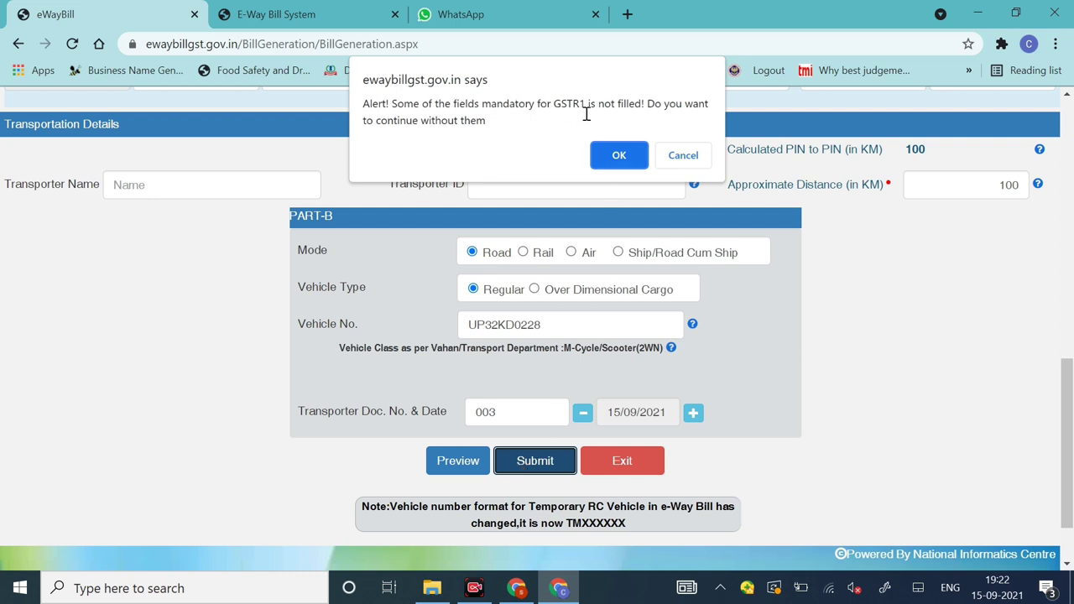
{"action": "left_click", "coordinate": [623, 163]}
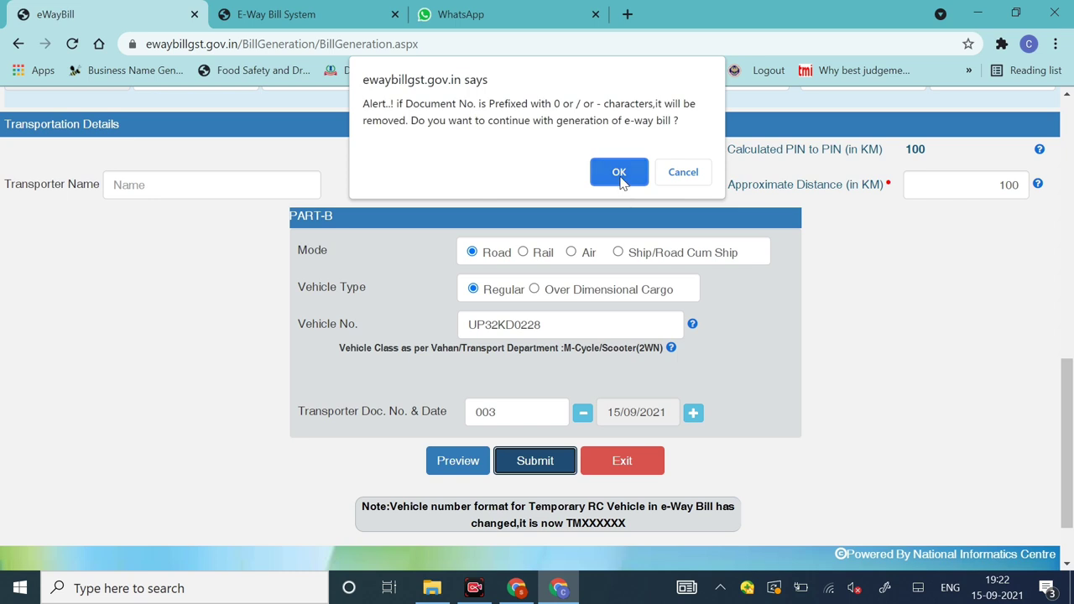
{"action": "left_click", "coordinate": [619, 173]}
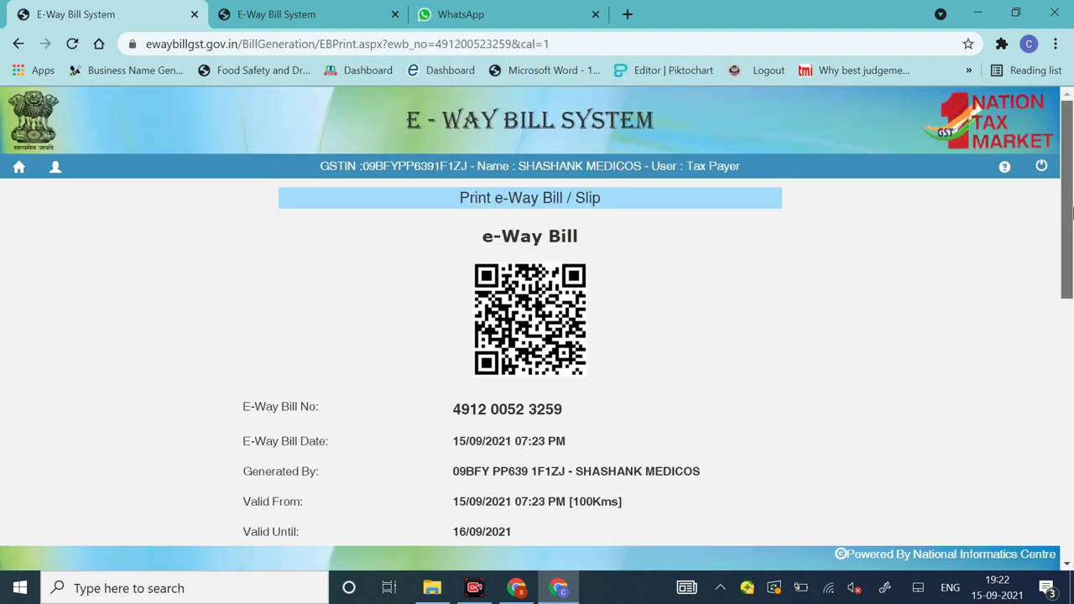
Step: Scroll down the print page to view the bill's Part-A goods details and Part-B vehicle entry
{"action": "left_click_drag", "start_coordinate": [1067, 236], "coordinate": [1070, 544]}
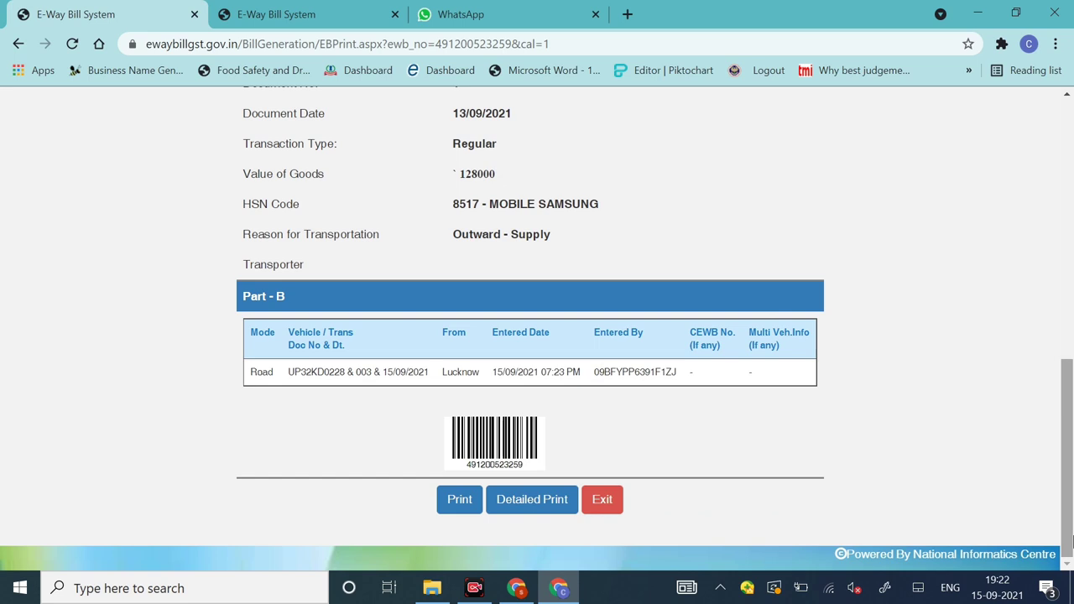